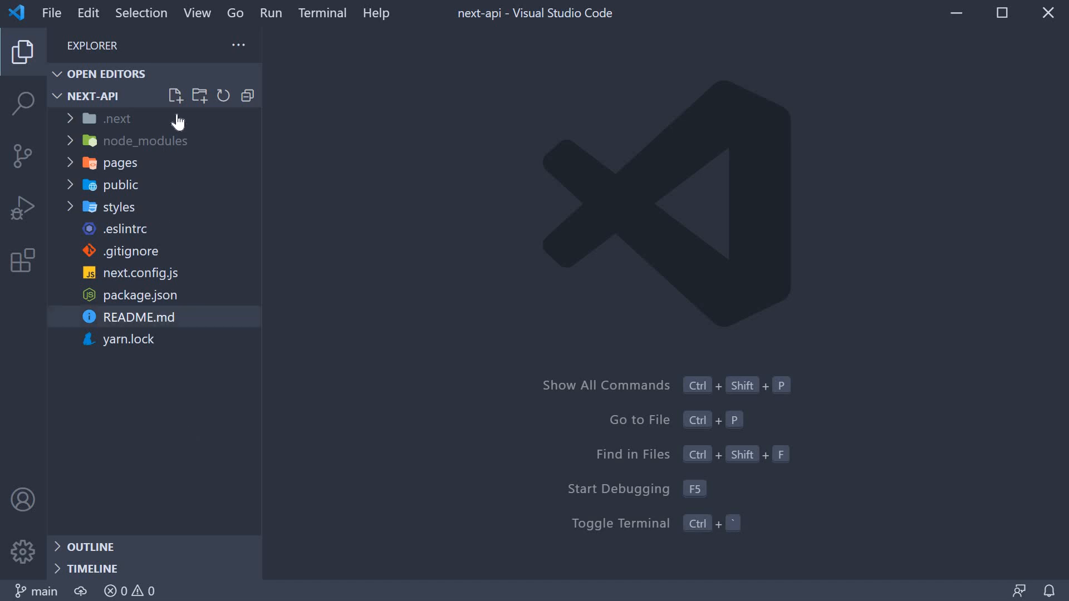
Step: Create a data folder in the project root containing a new comments.js file
{"action": "left_click", "coordinate": [199, 95]}
{"action": "type", "text": "data"}
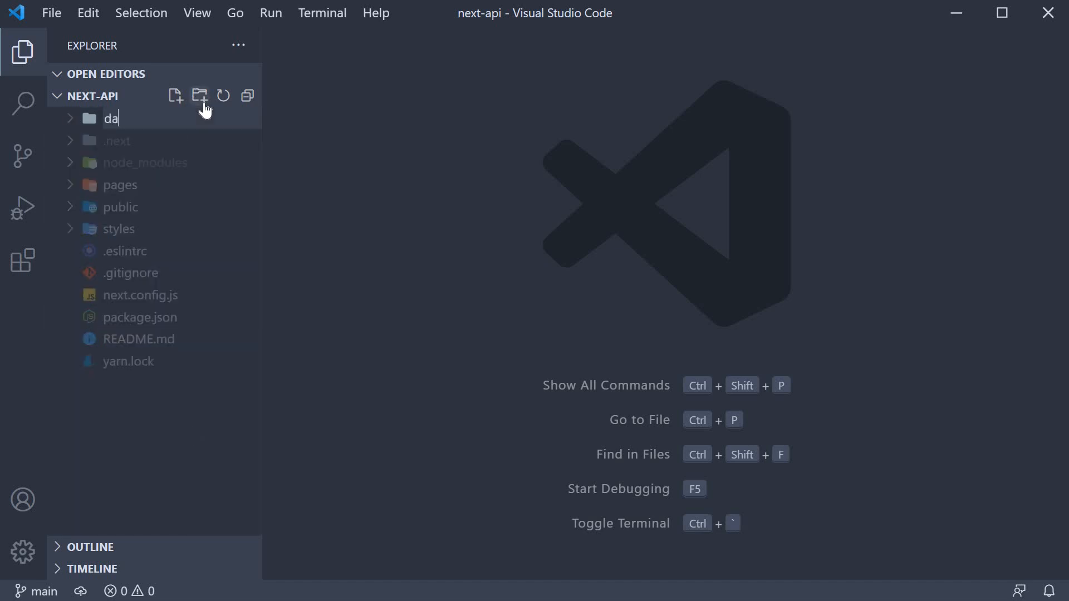
{"action": "key", "text": "Return"}
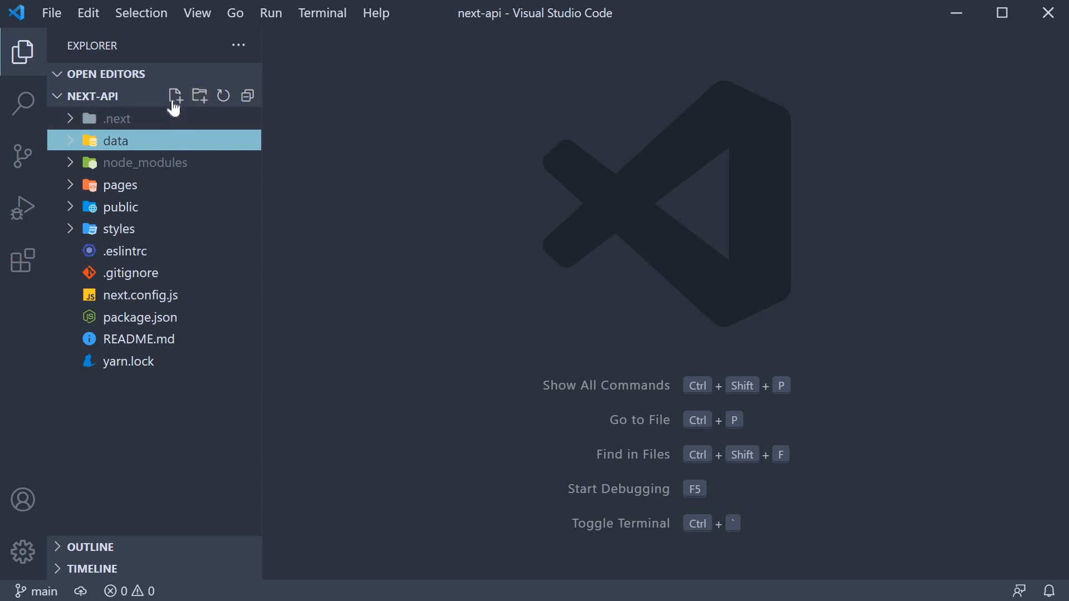
{"action": "left_click", "coordinate": [176, 96]}
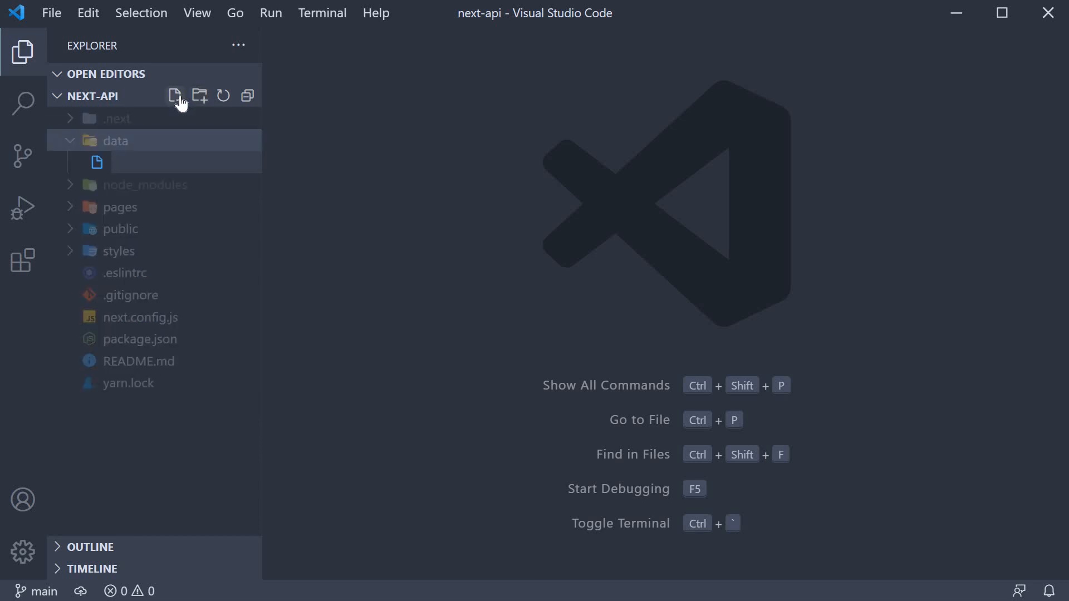
{"action": "type", "text": "comments."}
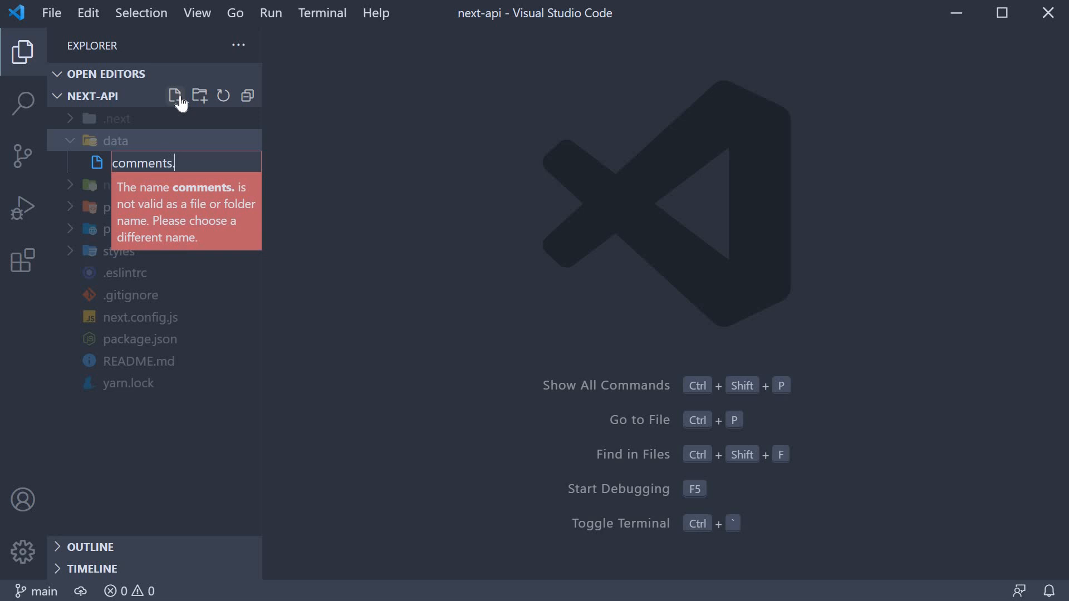
{"action": "type", "text": "js"}
{"action": "key", "text": "Return"}
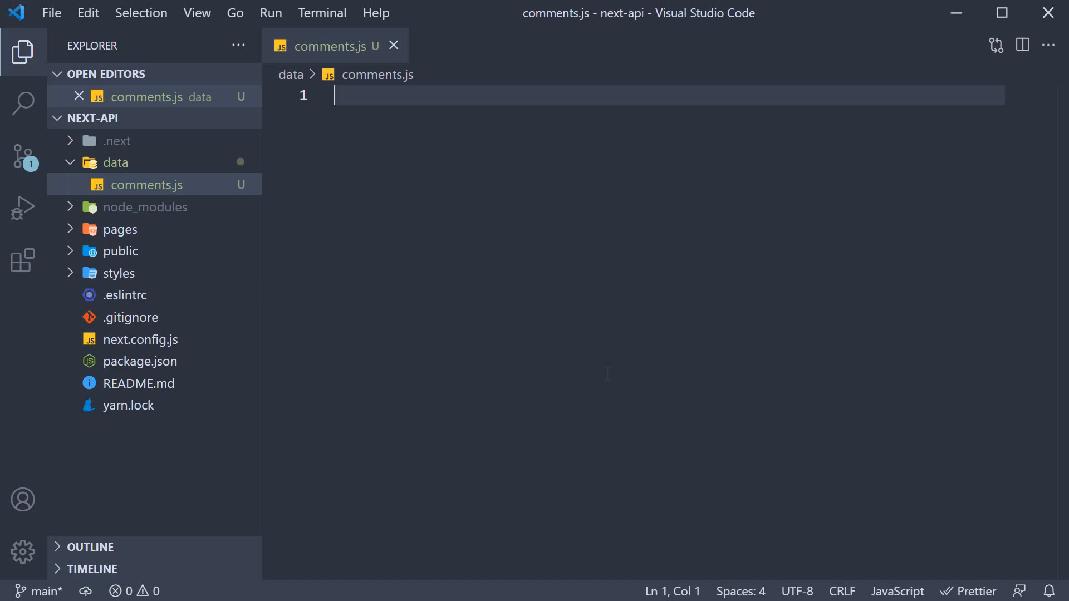
Step: Paste the exported comments array (ids 1–3) into comments.js and save with formatting
{"action": "type", "text": "export const comments = [     {       id: 1,       text: 'This is the first comment'     },     {       id: 2,       text: 'This is the second comment'     },     {       id: 3,       text: 'This is the third comment'     }   ]"}
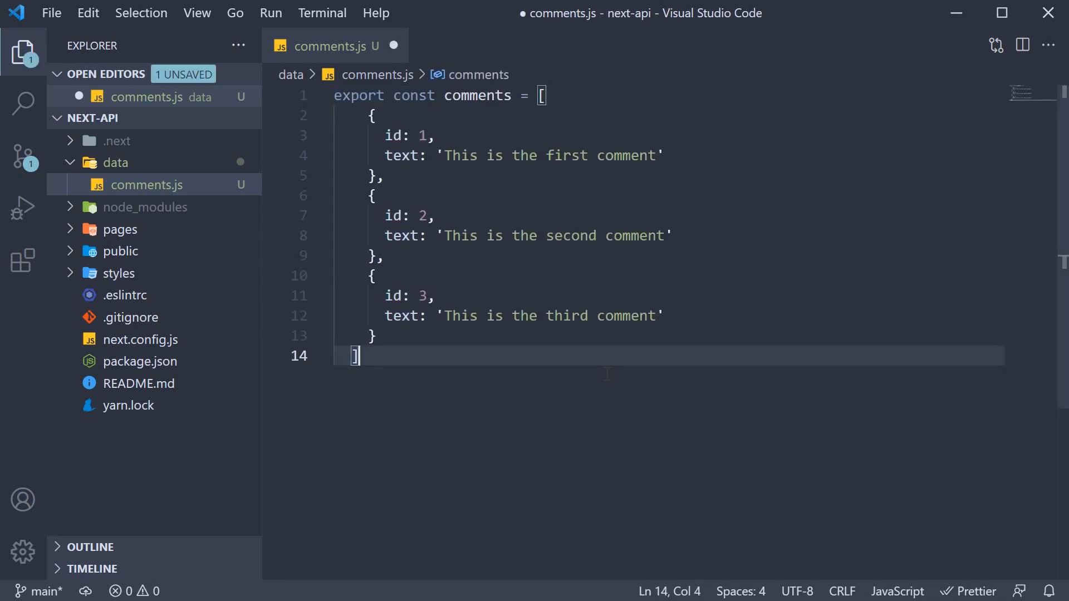
{"action": "key", "text": "ctrl+s"}
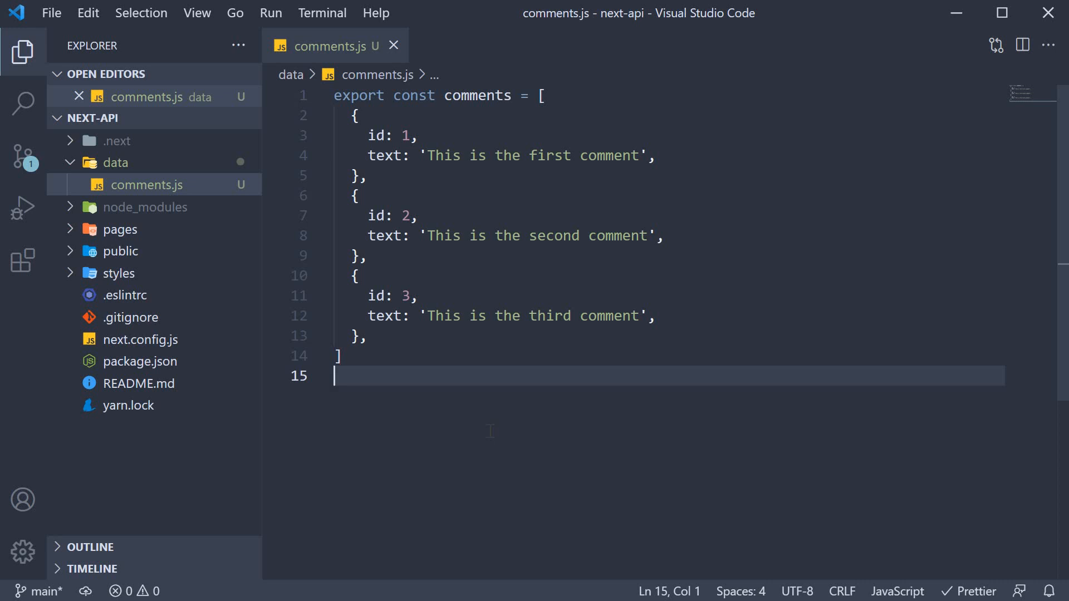
{"action": "key", "text": "ctrl+a"}
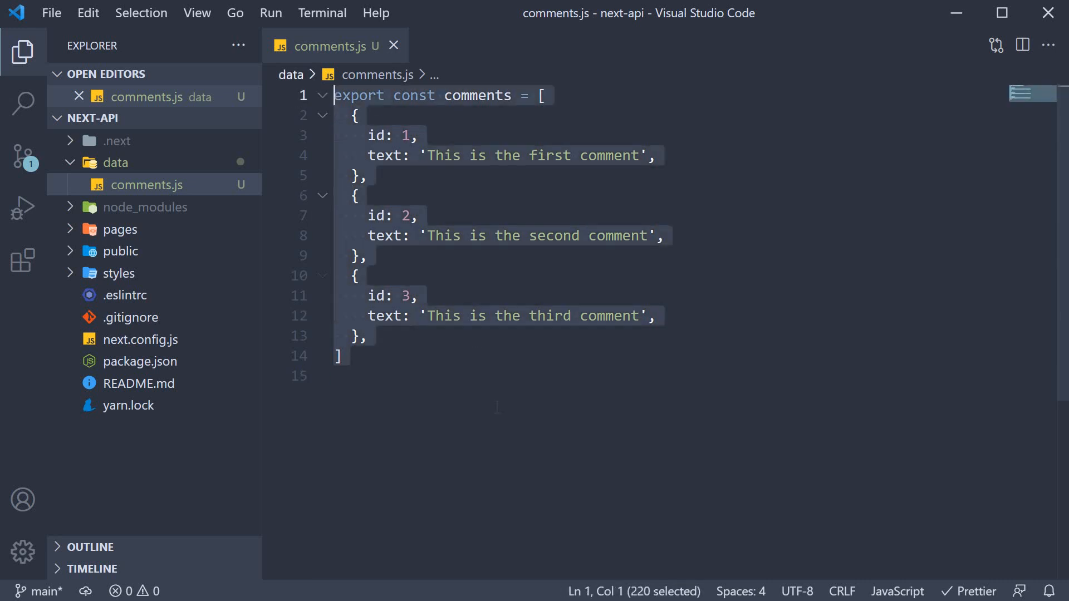
Step: Create a comments folder inside pages/api
{"action": "left_click", "coordinate": [451, 472]}
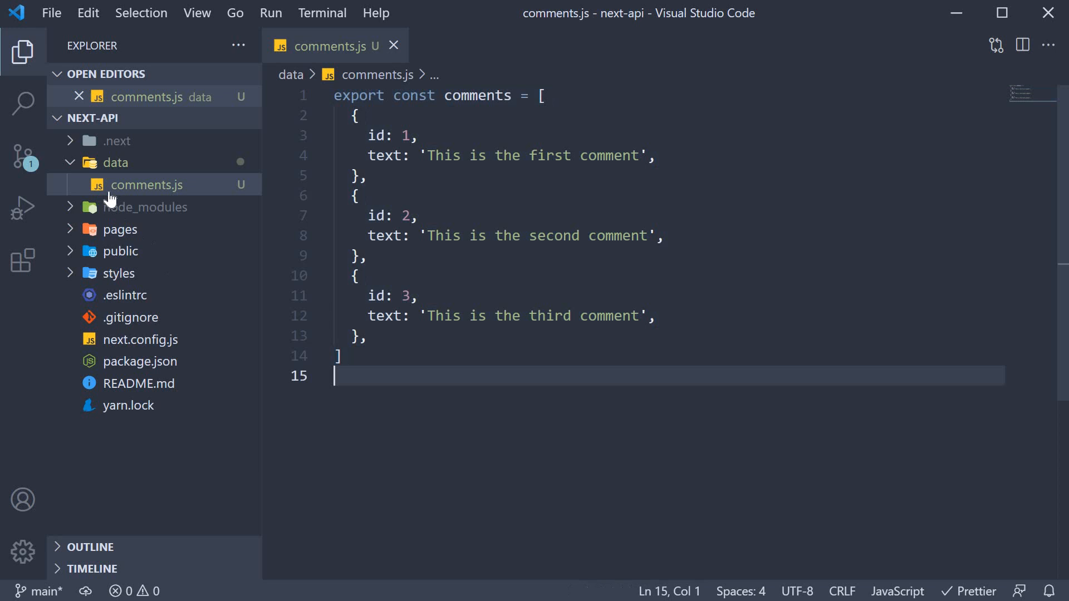
{"action": "left_click", "coordinate": [120, 229]}
{"action": "left_click", "coordinate": [119, 250]}
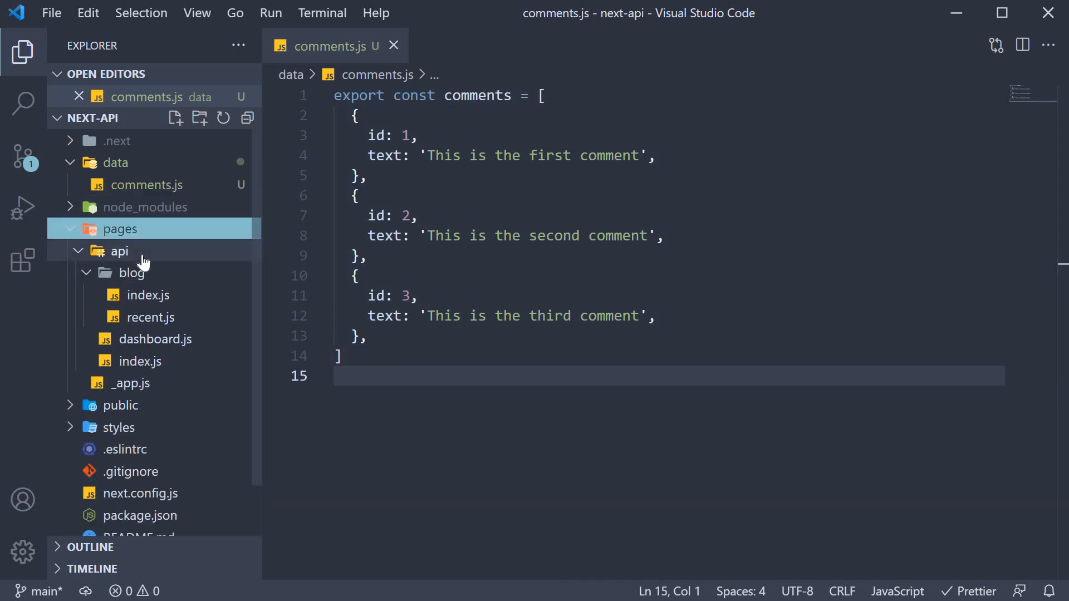
{"action": "left_click", "coordinate": [200, 118]}
{"action": "type", "text": "comments"}
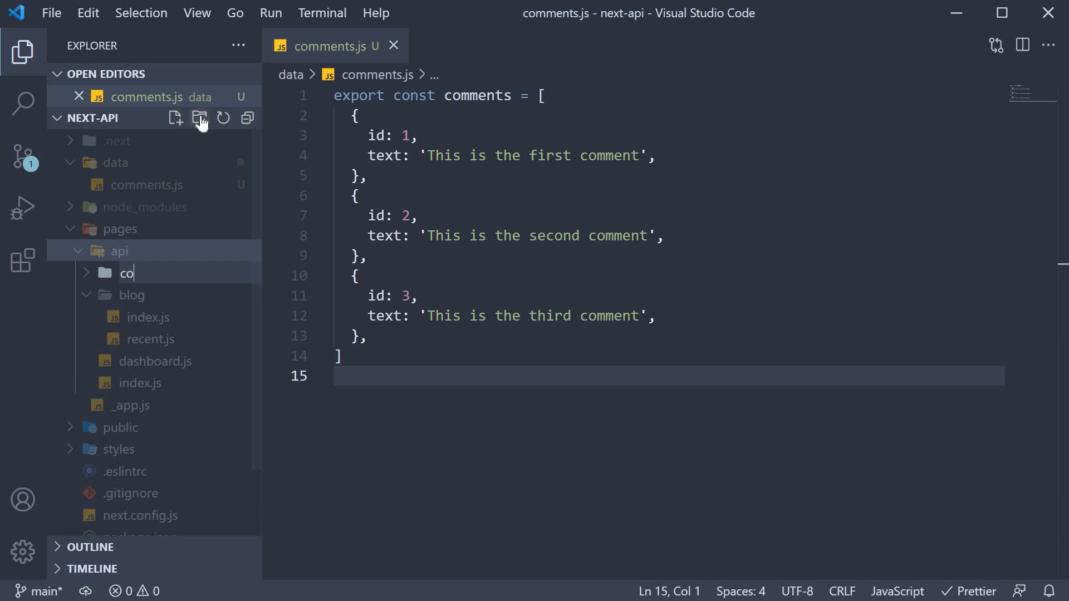
{"action": "key", "text": "Return"}
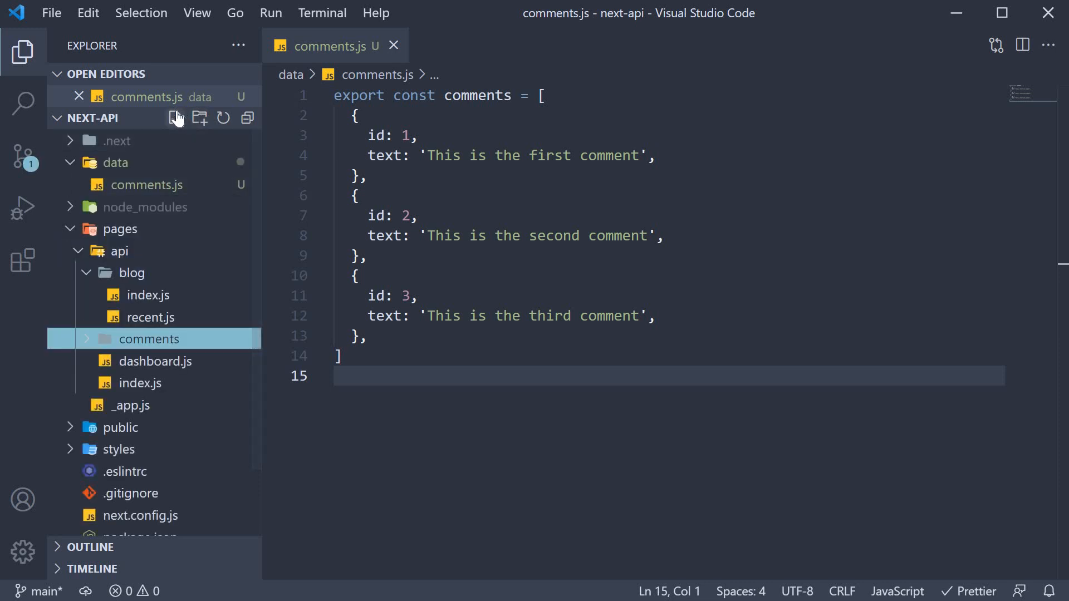
Step: Add an empty index.js inside pages/api/comments
{"action": "left_click", "coordinate": [176, 118]}
{"action": "type", "text": "inde"}
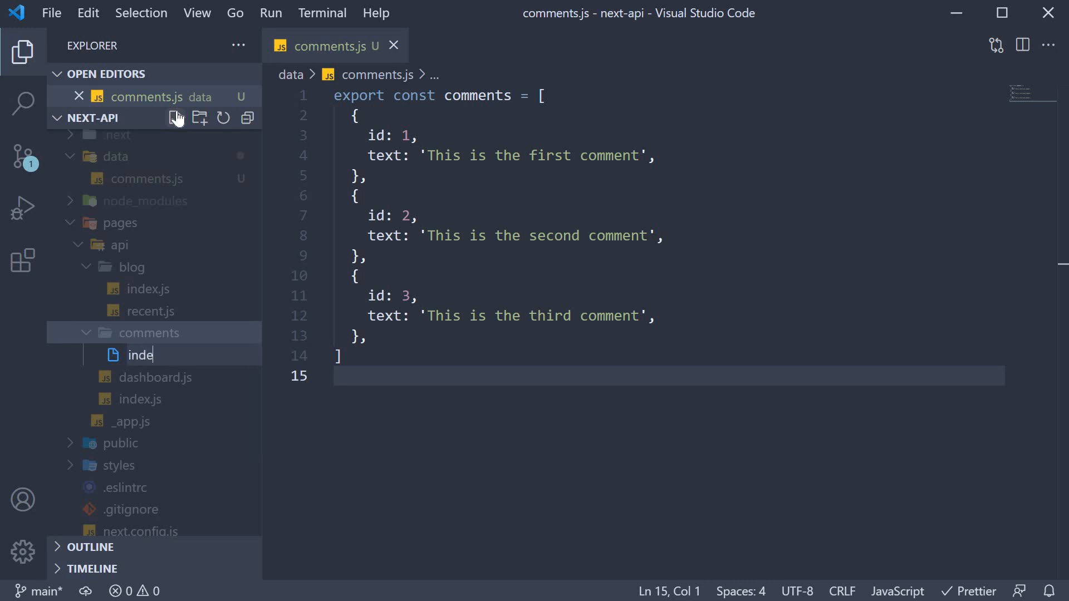
{"action": "type", "text": "x.js"}
{"action": "key", "text": "Return"}
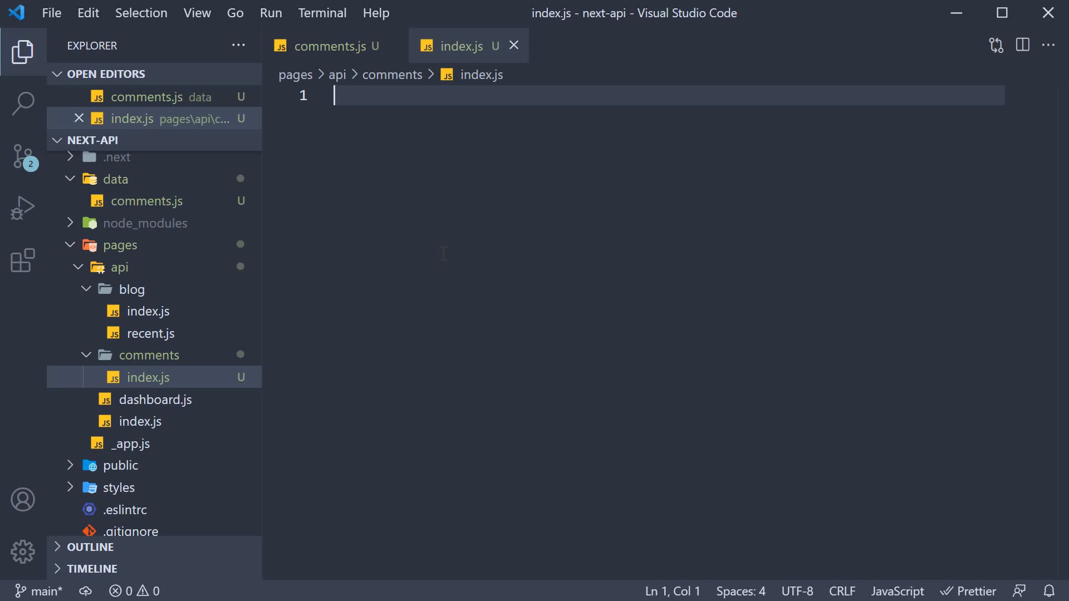
{"action": "type", "text": "export defau"}
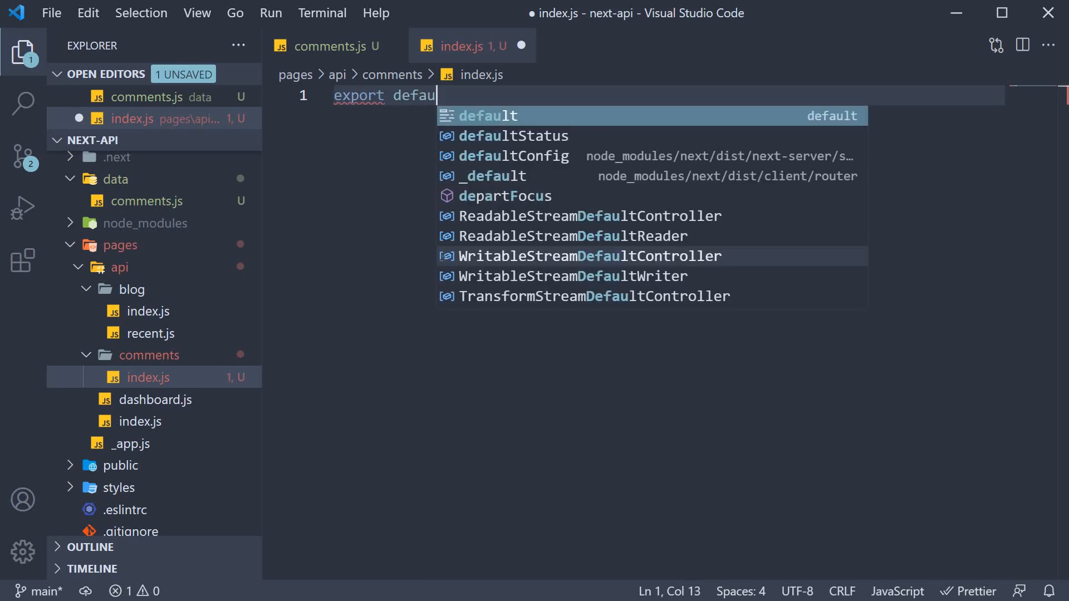
{"action": "type", "text": "lt function"}
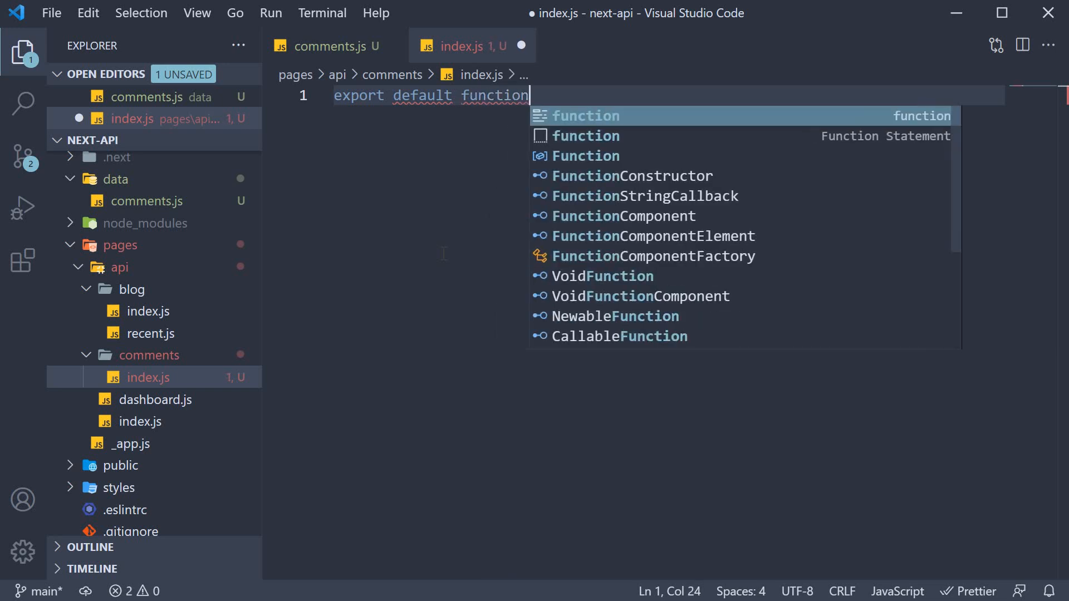
{"action": "type", "text": " handler(re"}
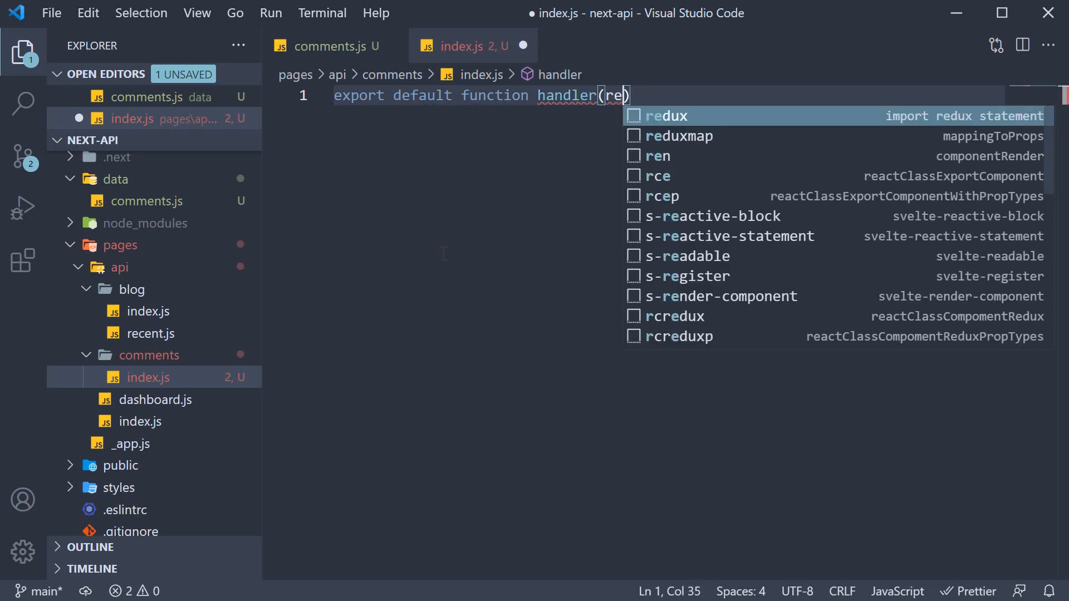
{"action": "type", "text": "q, res"}
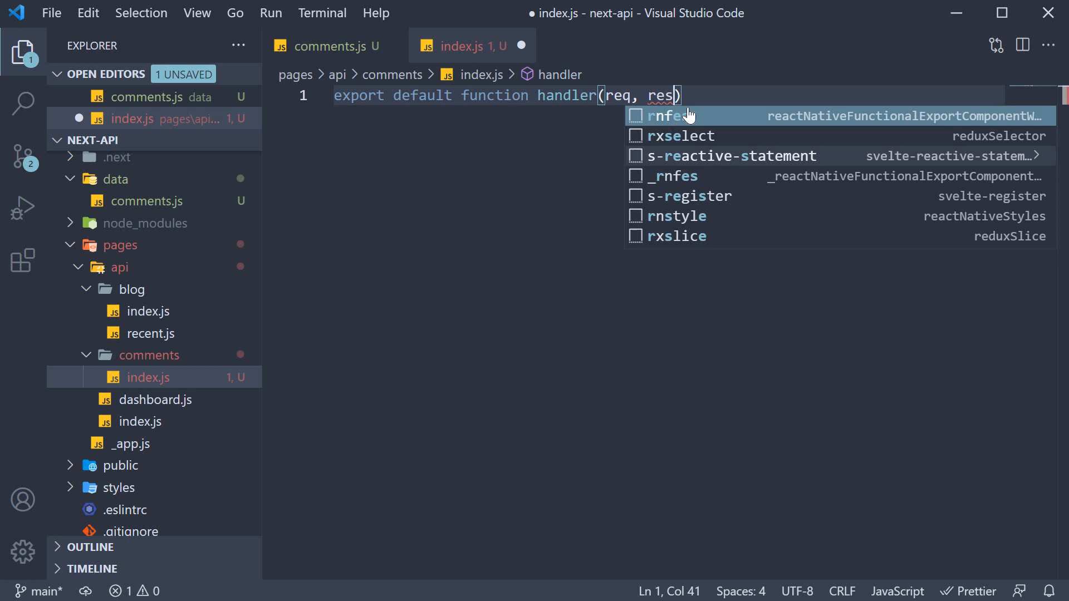
Step: Write the API handler responding with status 200 and the comments data, auto-importing comments
{"action": "key", "text": "Right"}
{"action": "type", "text": "{"}
{"action": "key", "text": "Return"}
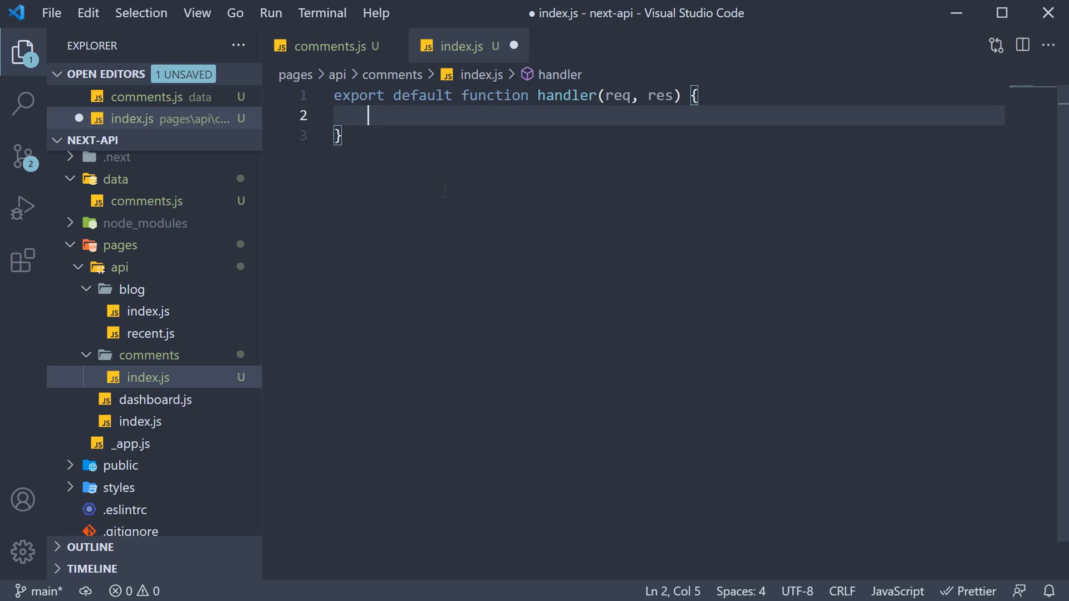
{"action": "type", "text": "res.sta"}
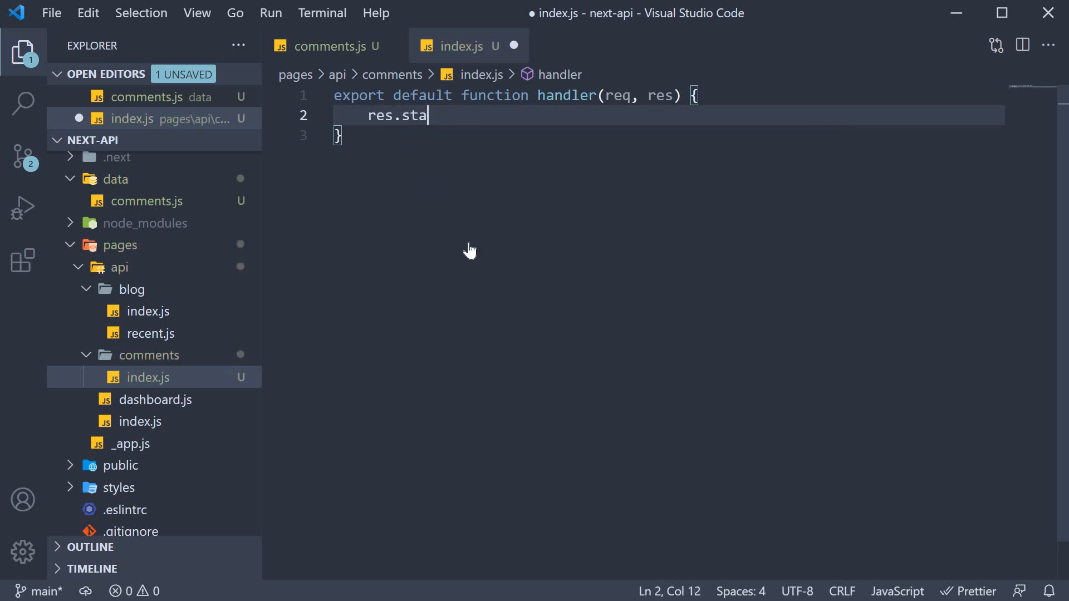
{"action": "type", "text": "tus(2"}
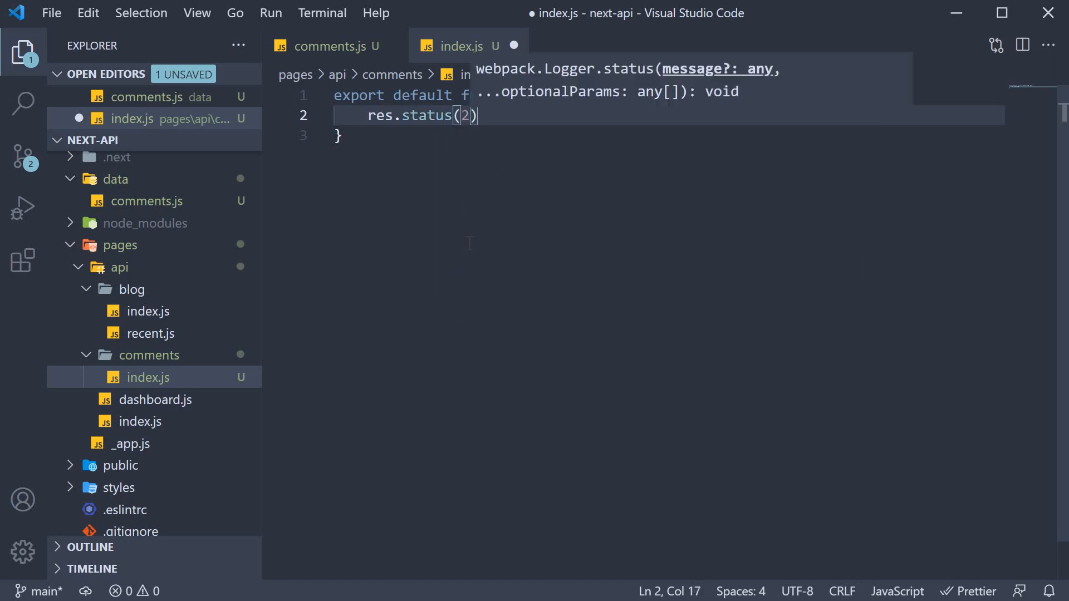
{"action": "type", "text": "00"}
{"action": "key", "text": "Right"}
{"action": "type", "text": ".json"}
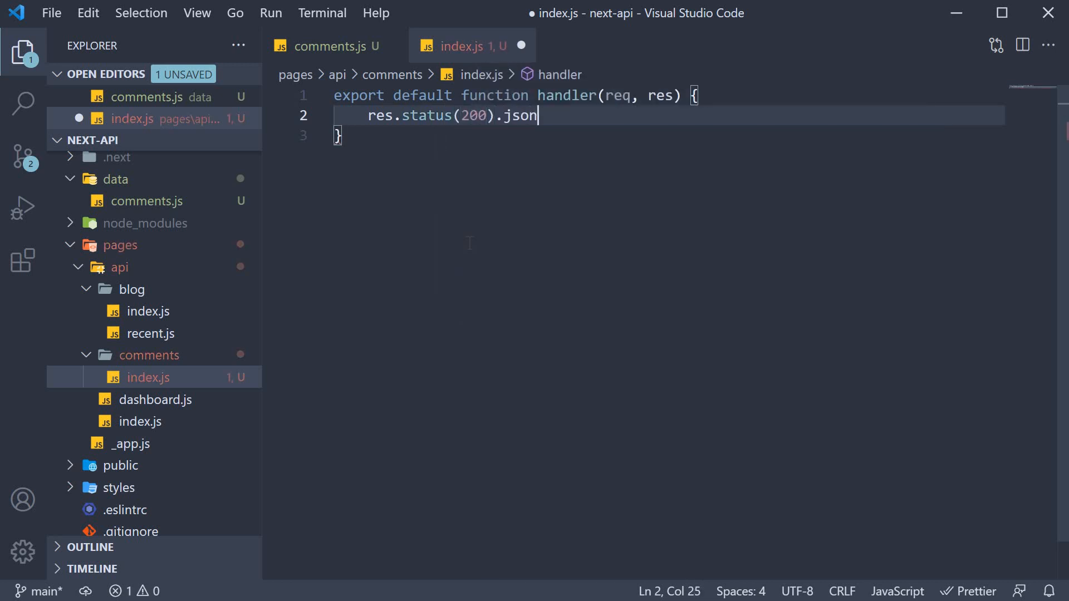
{"action": "type", "text": "(commen"}
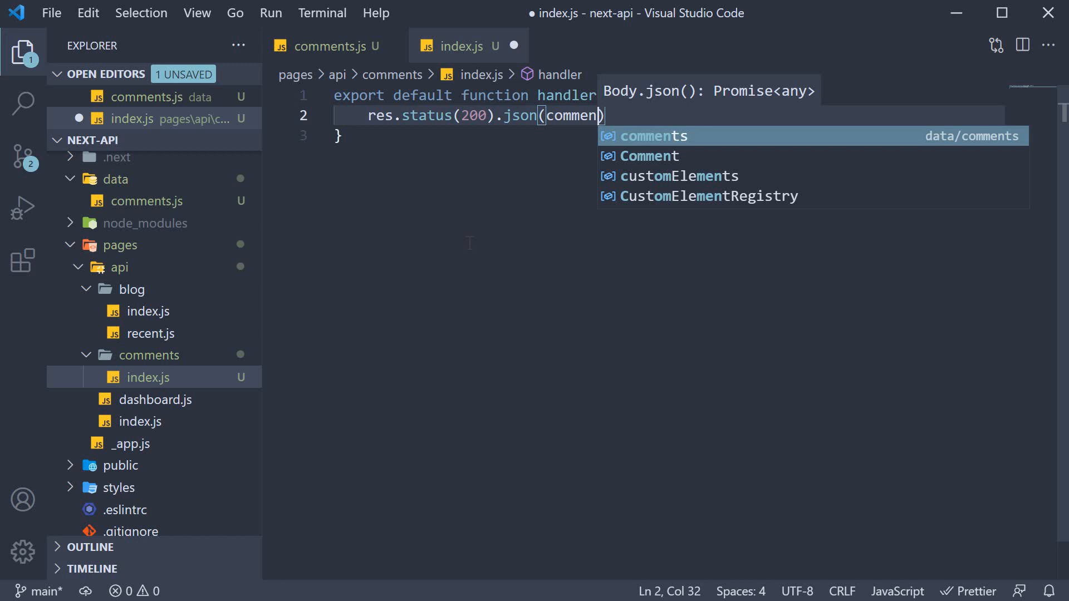
{"action": "key", "text": "Tab"}
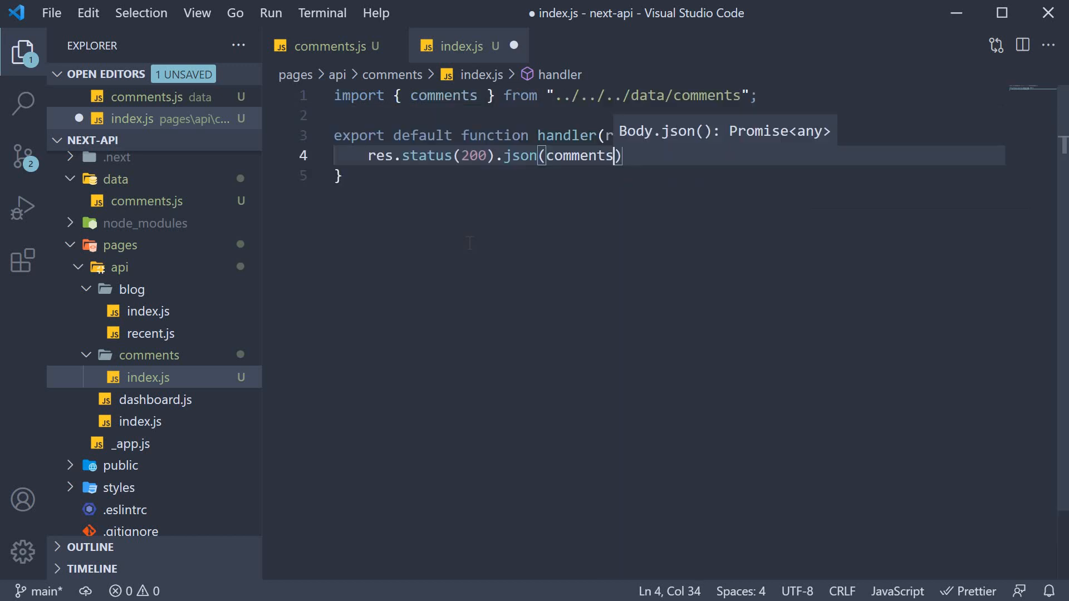
Step: Format the comments API route with Prettier, save it and switch to the browser
{"action": "left_click", "coordinate": [479, 259]}
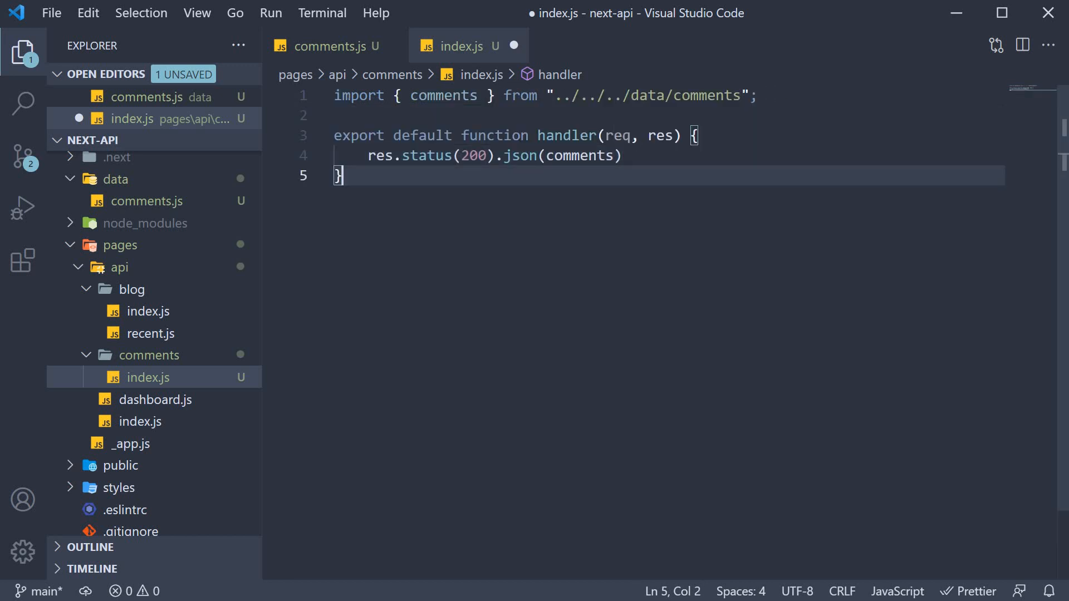
{"action": "triple_click", "coordinate": [421, 96]}
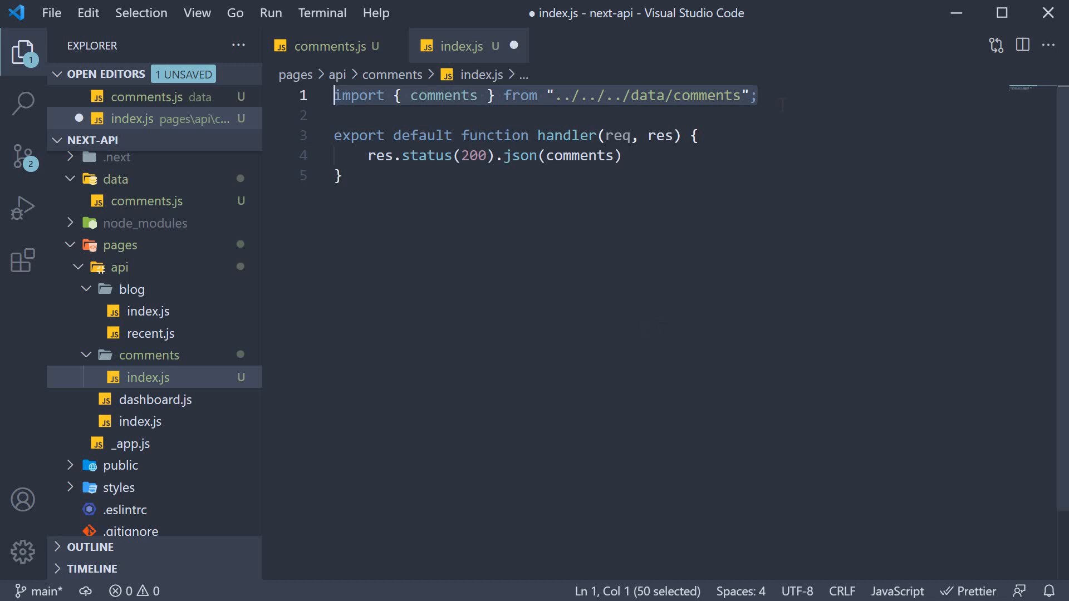
{"action": "key", "text": "shift+alt+f"}
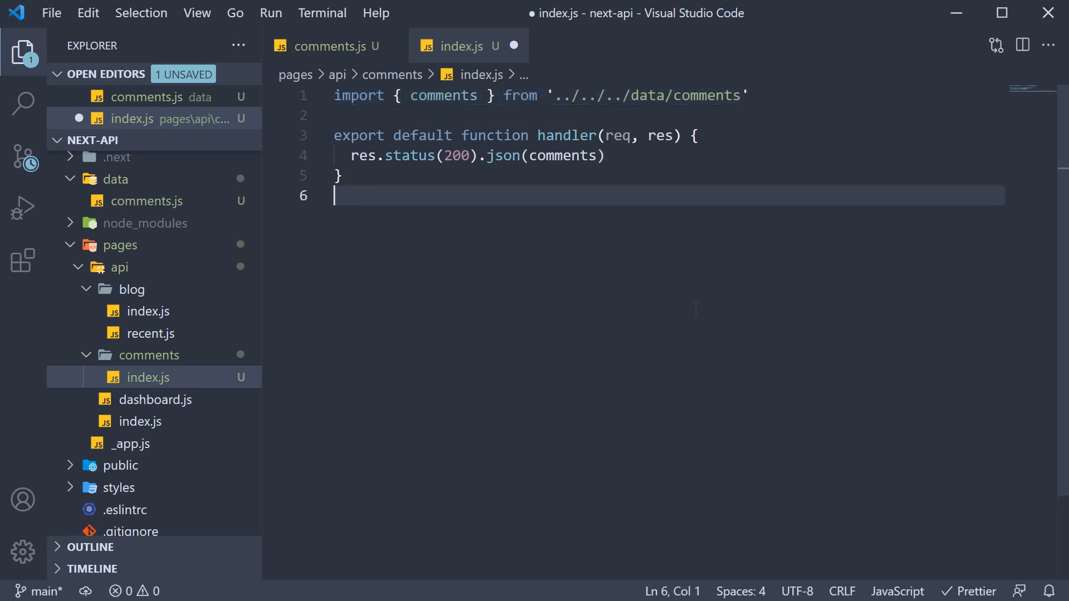
{"action": "key", "text": "ctrl+s"}
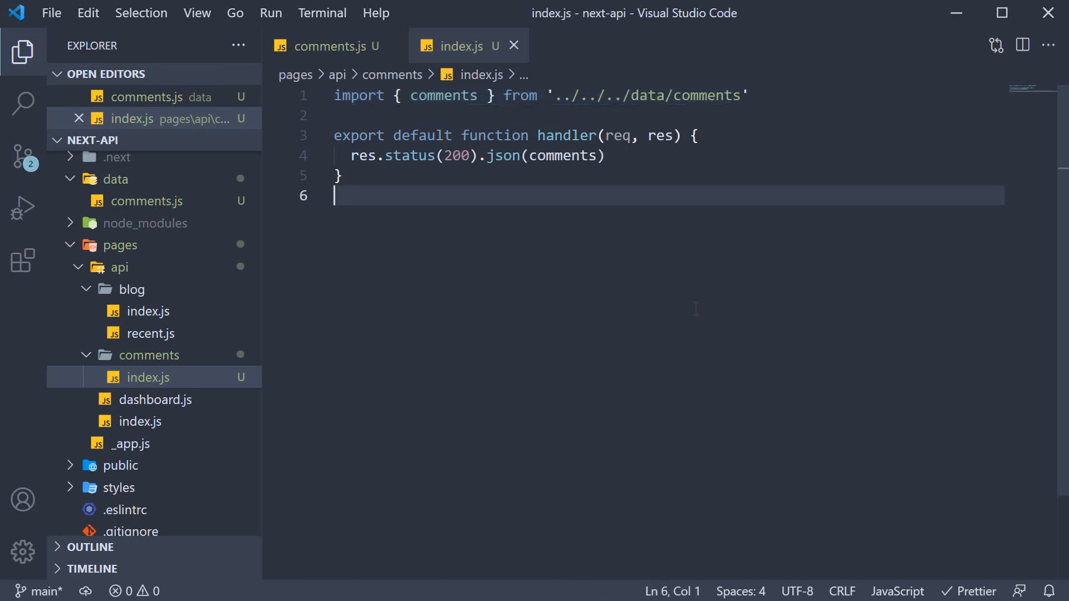
{"action": "key", "text": "alt+Tab"}
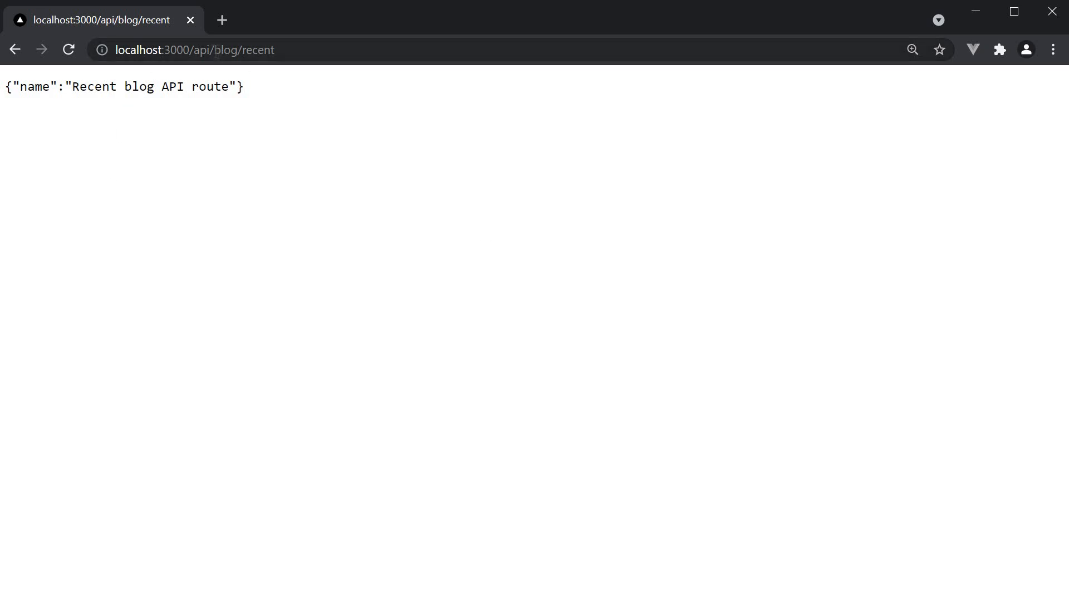
Step: Visit localhost:3000/api/comments in Chrome, check the three-comment JSON, then return to the editor
{"action": "left_click_drag", "start_coordinate": [276, 50], "coordinate": [214, 50]}
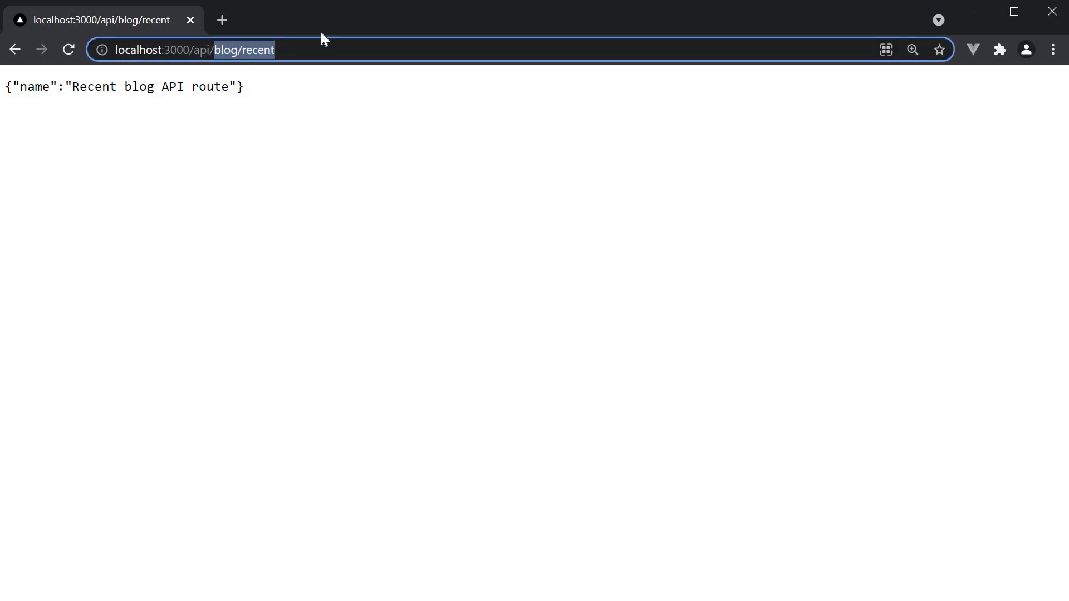
{"action": "type", "text": "comments"}
{"action": "key", "text": "Return"}
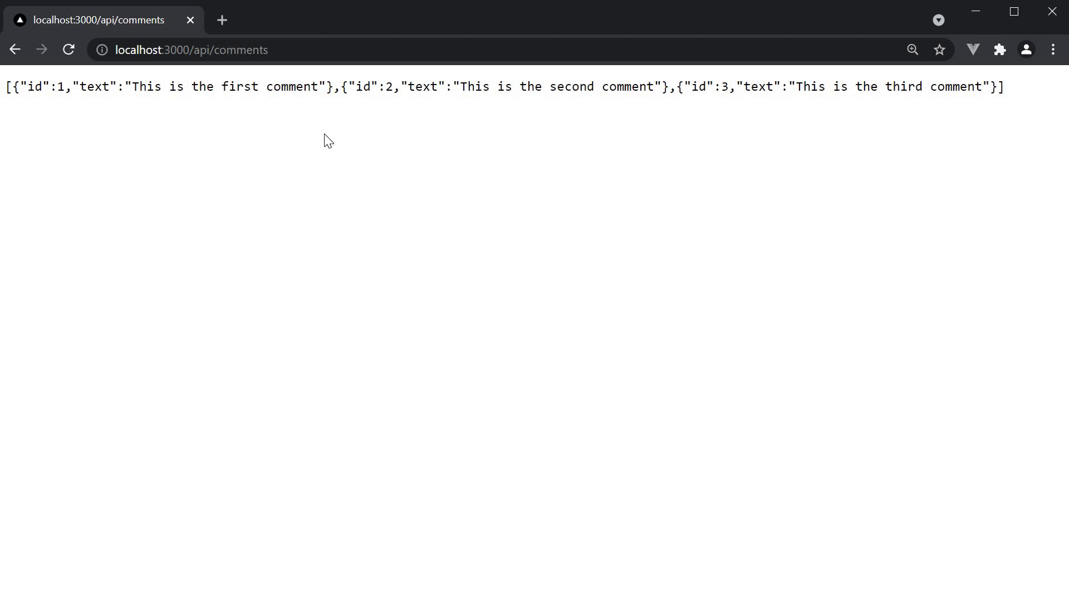
{"action": "left_click_drag", "start_coordinate": [29, 87], "coordinate": [1026, 100]}
{"action": "left_click", "coordinate": [767, 220]}
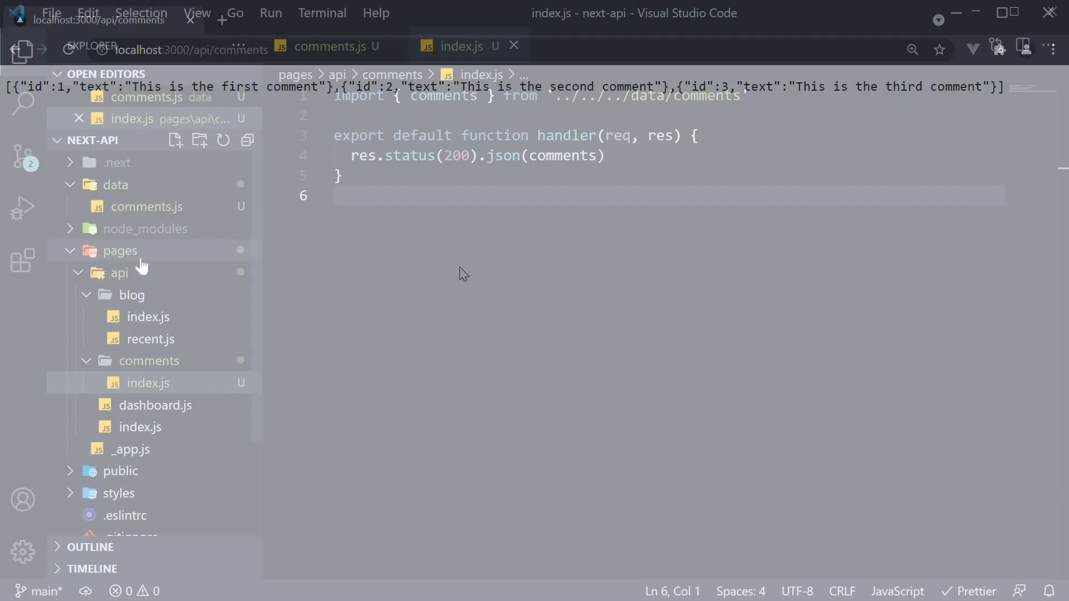
{"action": "left_click", "coordinate": [121, 250]}
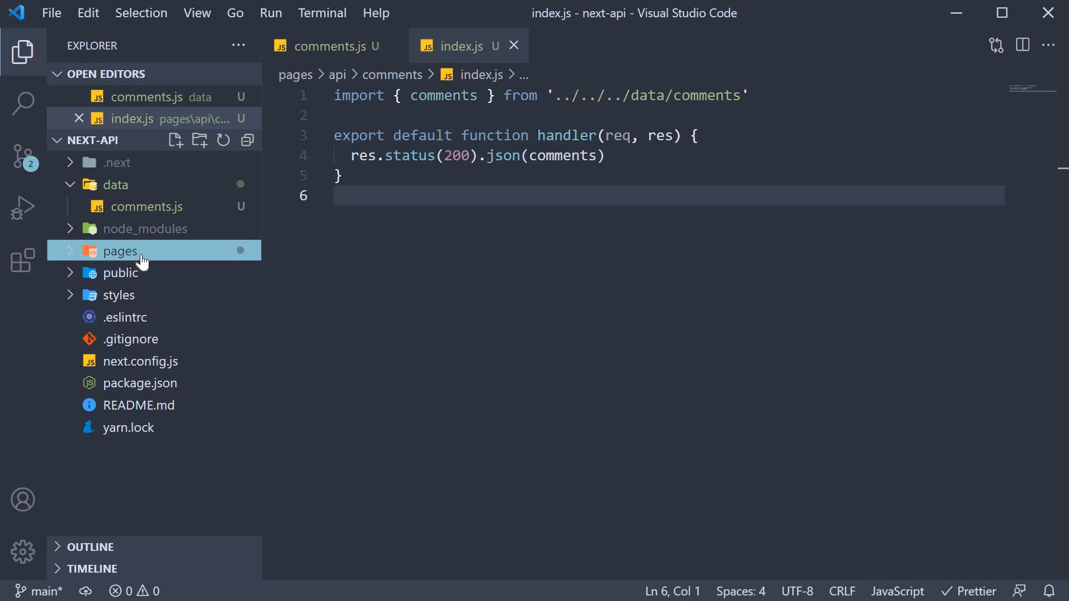
Step: Create a comments folder directly under pages holding a new empty index.js
{"action": "left_click", "coordinate": [143, 255]}
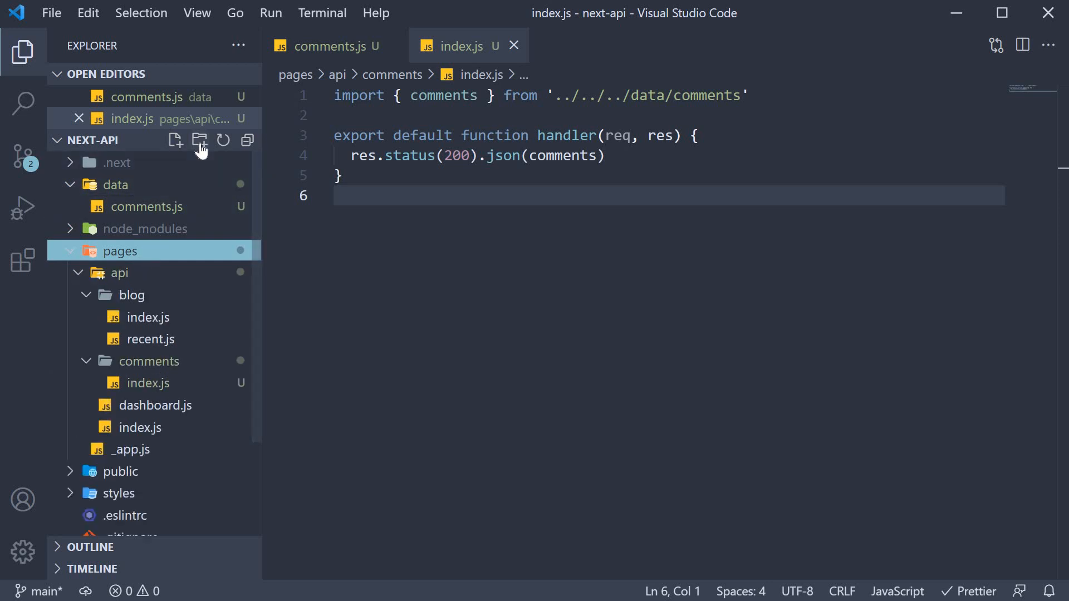
{"action": "left_click", "coordinate": [201, 143]}
{"action": "type", "text": "omments"}
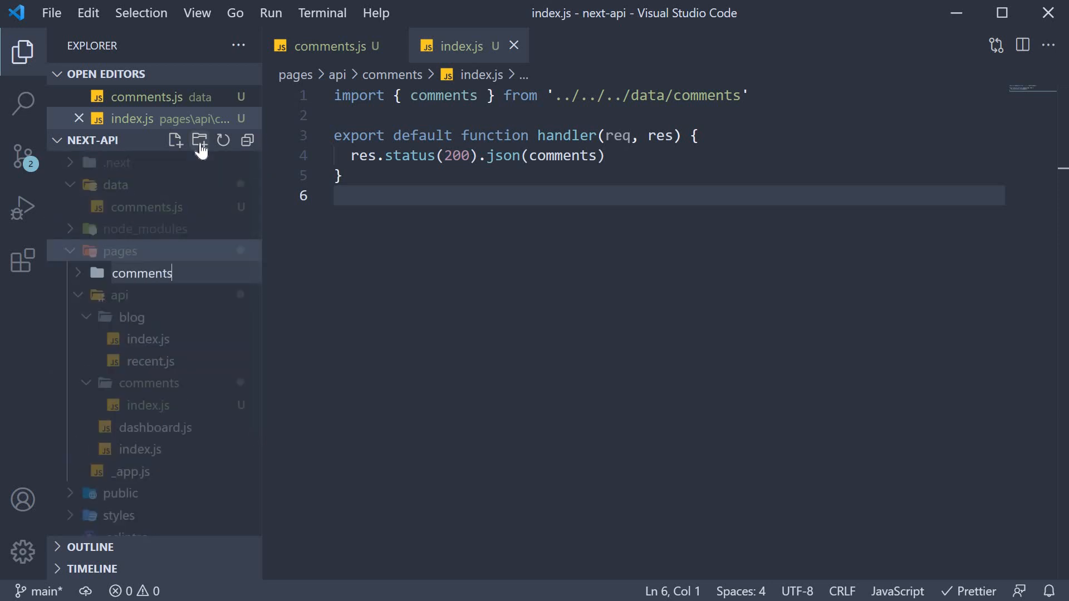
{"action": "key", "text": "Return"}
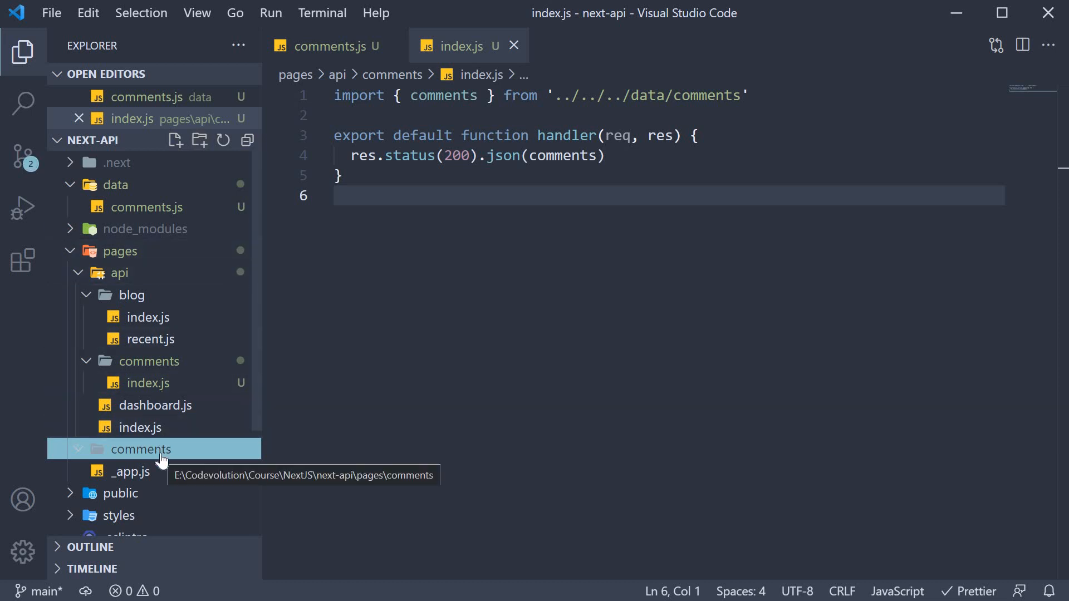
{"action": "left_click", "coordinate": [175, 140]}
{"action": "type", "text": "ndex.js"}
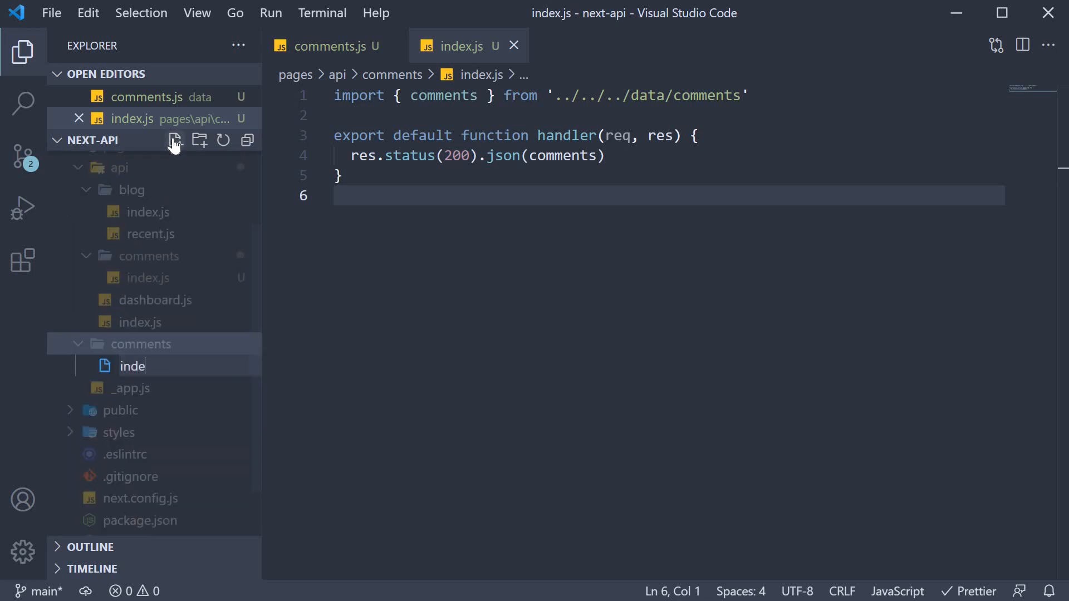
{"action": "key", "text": "Return"}
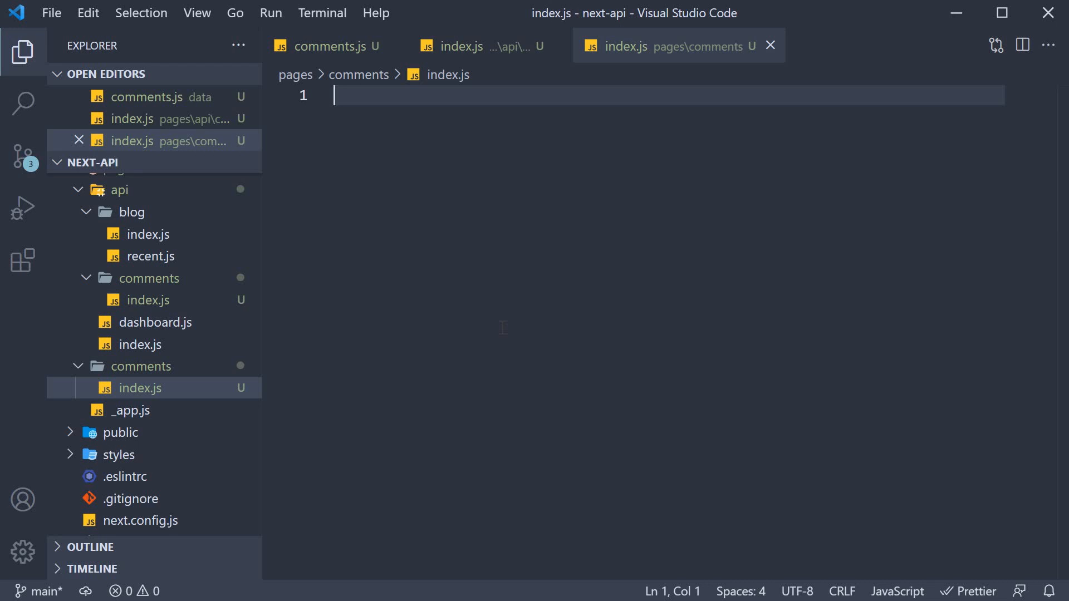
{"action": "type", "text": "func"}
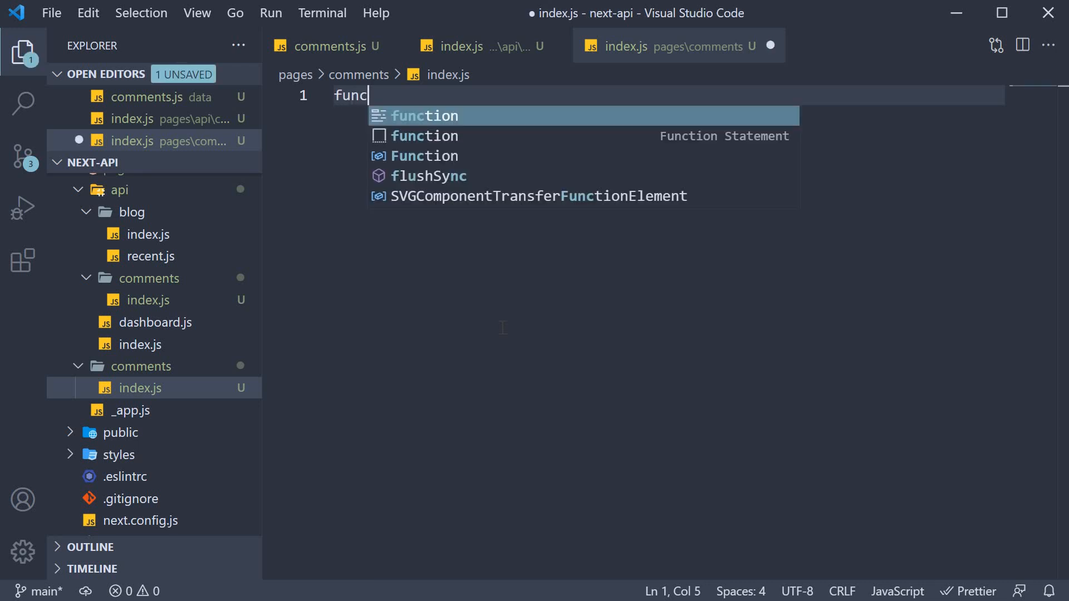
{"action": "type", "text": "tion CommentsPa"}
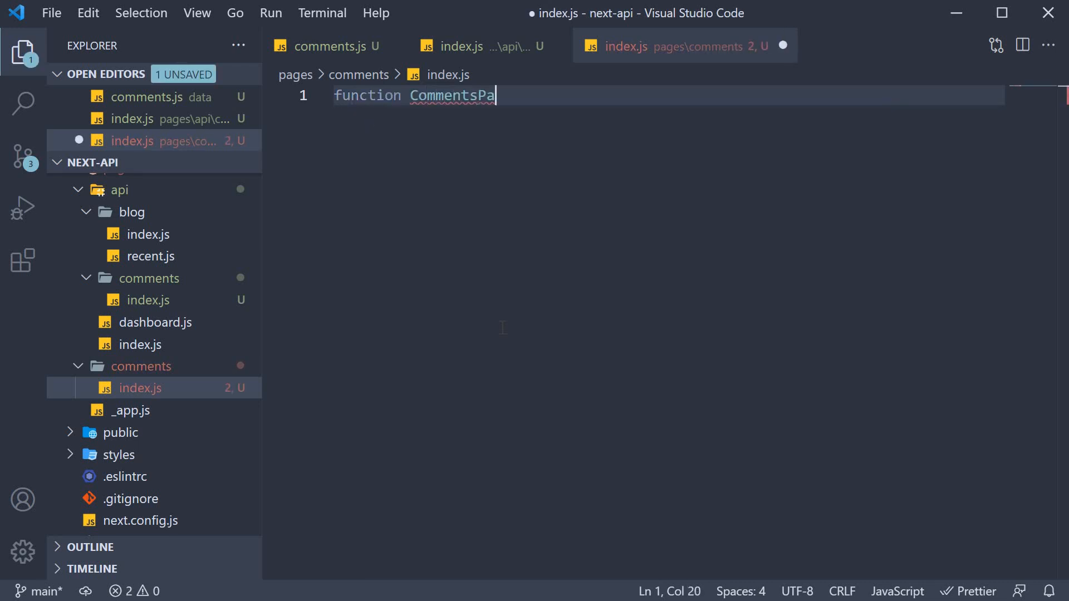
{"action": "type", "text": "ge() {"}
Step: Define function CommentsPage with export default CommentsPage and begin its return statement
{"action": "key", "text": "Return"}
{"action": "key", "text": "Down"}
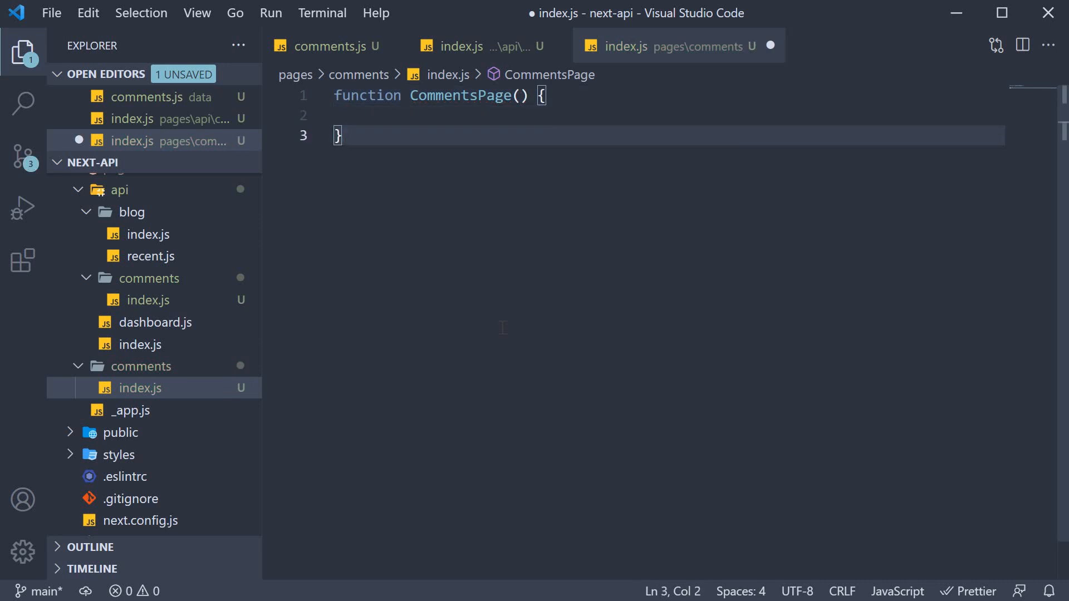
{"action": "key", "text": "Return"}
{"action": "key", "text": "Return"}
{"action": "type", "text": "export de"}
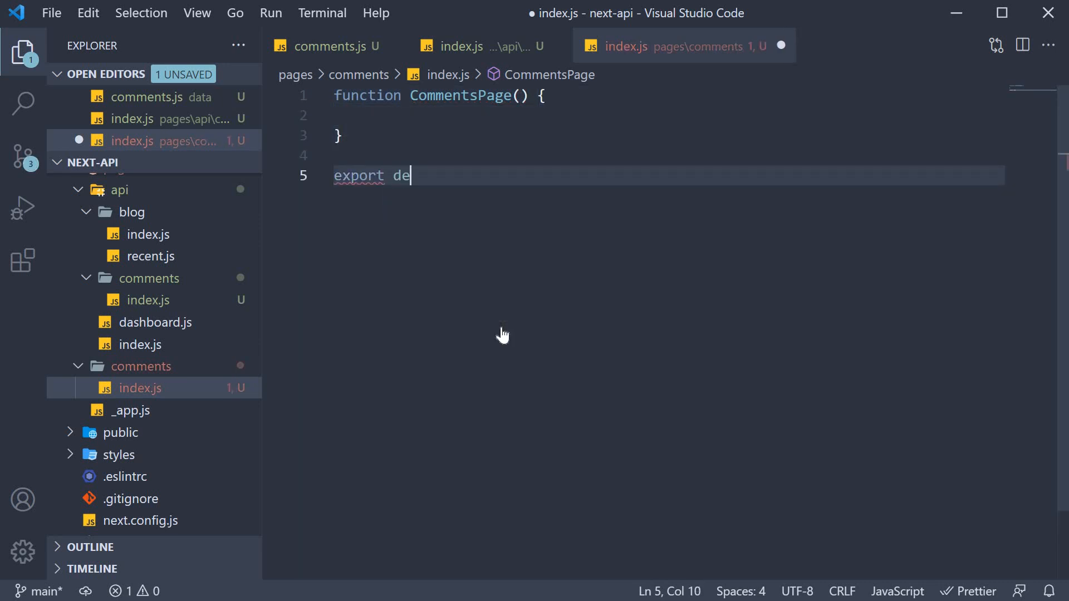
{"action": "type", "text": "fault Com"}
{"action": "key", "text": "Tab"}
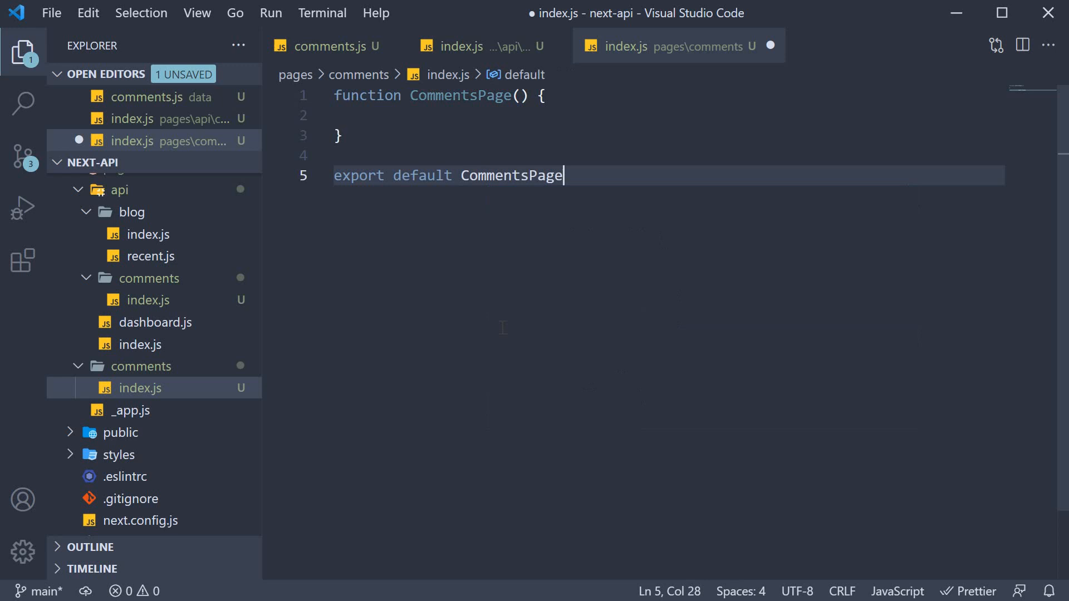
{"action": "key", "text": "Up"}
{"action": "key", "text": "Up"}
{"action": "key", "text": "Up"}
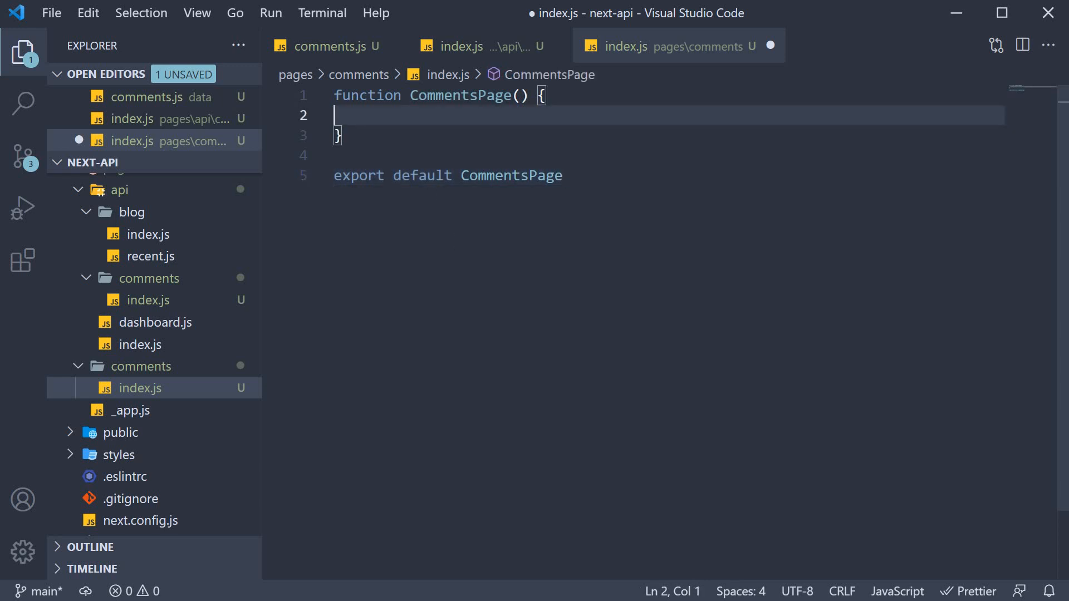
{"action": "key", "text": "Tab"}
{"action": "type", "text": "return ("}
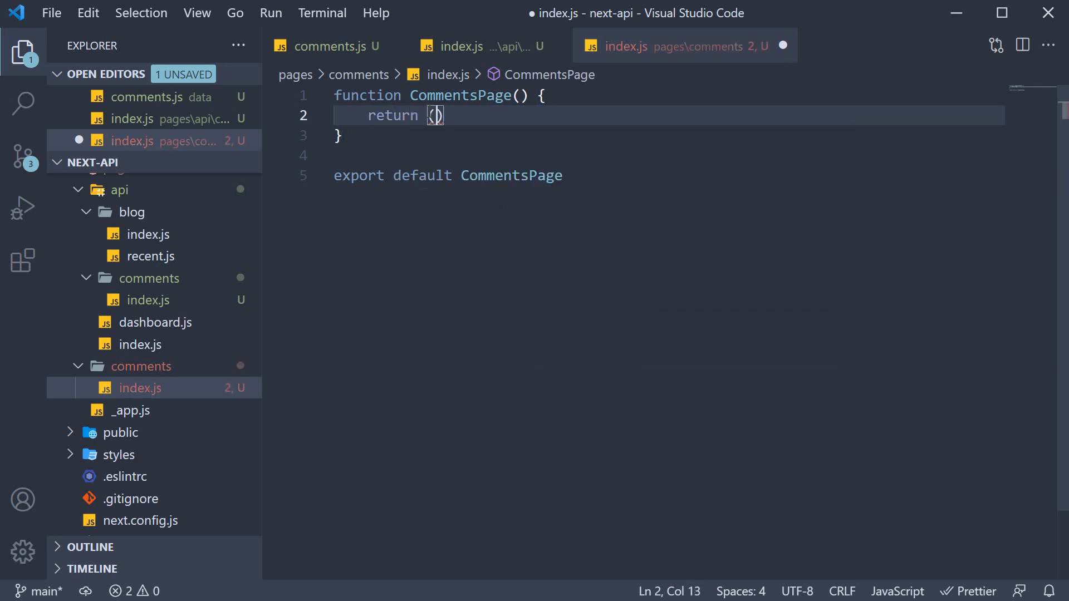
Step: Return a fragment with a Load comments button whose onClick is fetchComments
{"action": "key", "text": "Return"}
{"action": "type", "text": "<>"}
{"action": "key", "text": "Return"}
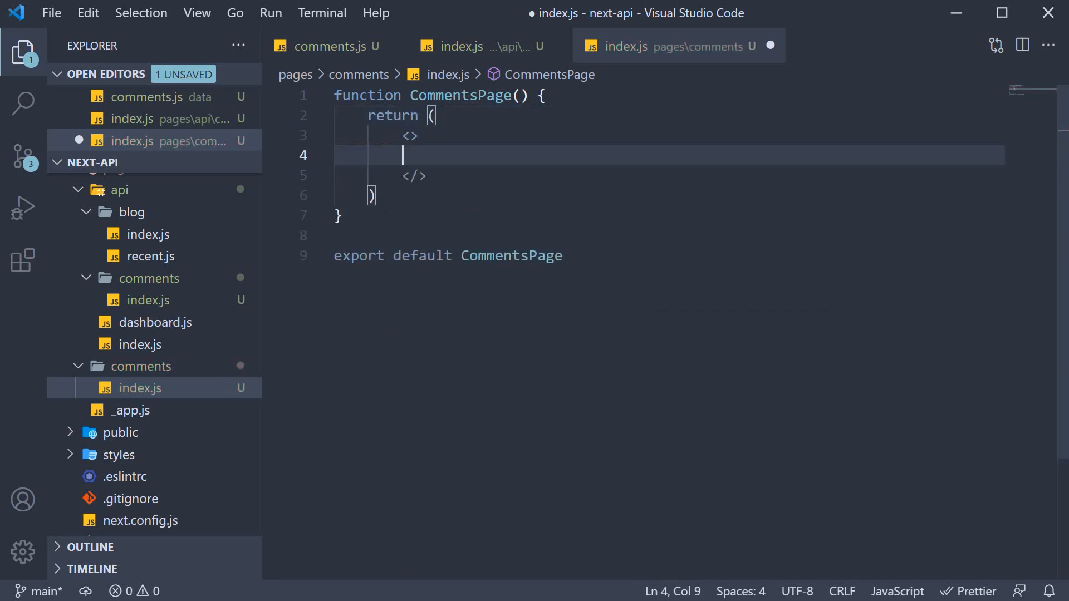
{"action": "type", "text": "<button>"}
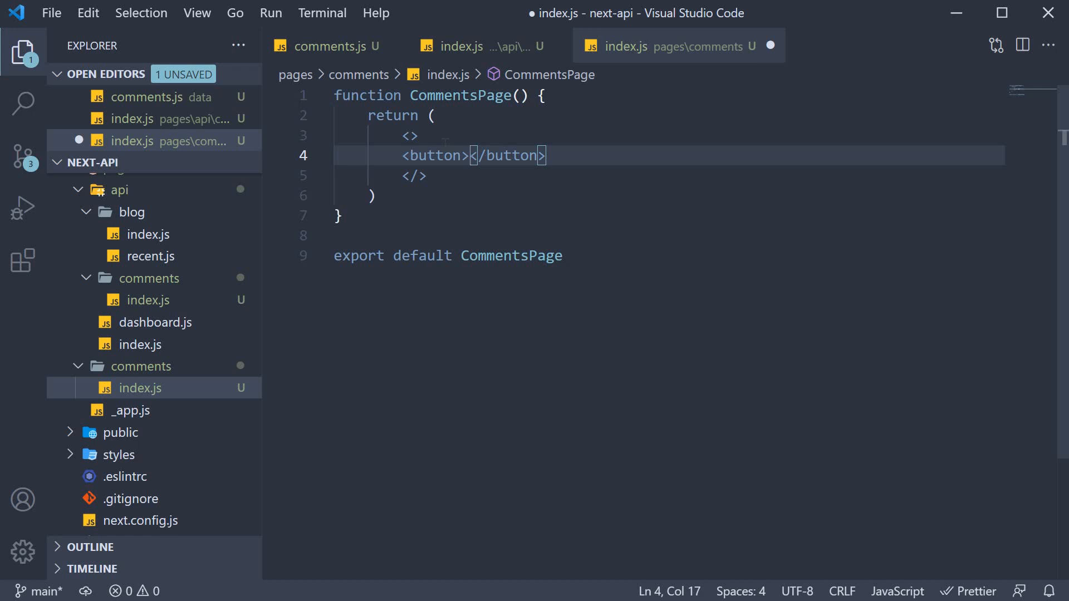
{"action": "type", "text": "Load comments"}
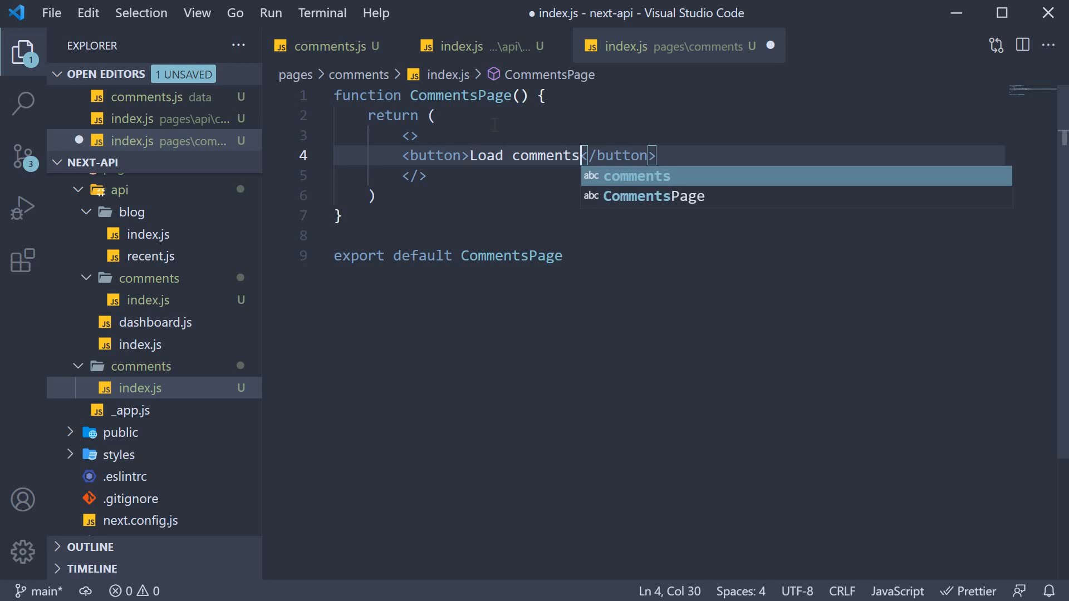
{"action": "type", "text": "fet"}
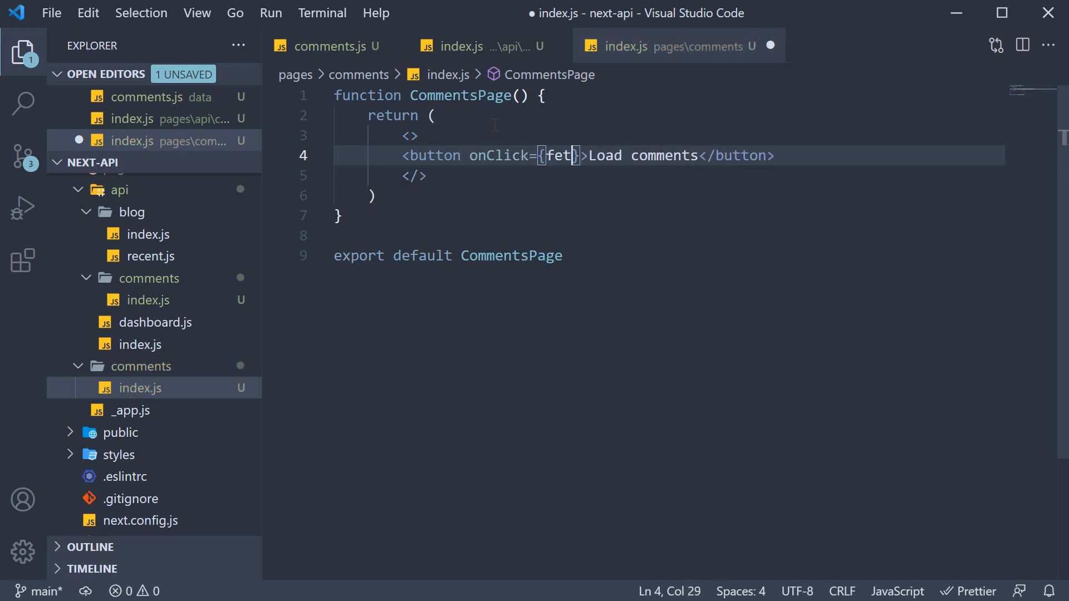
{"action": "type", "text": "chComments"}
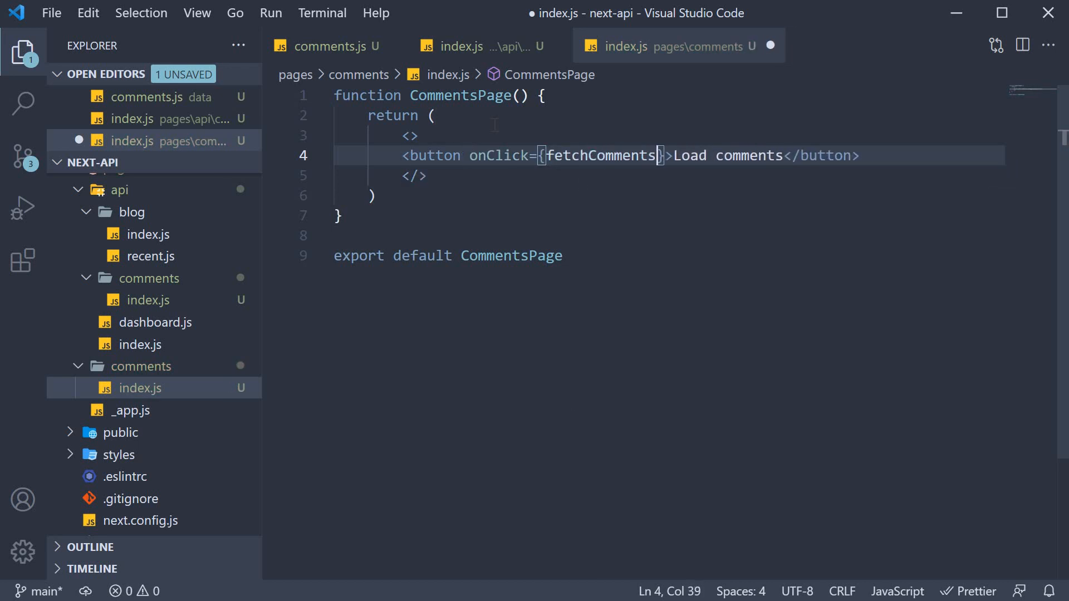
{"action": "double_click", "coordinate": [594, 156]}
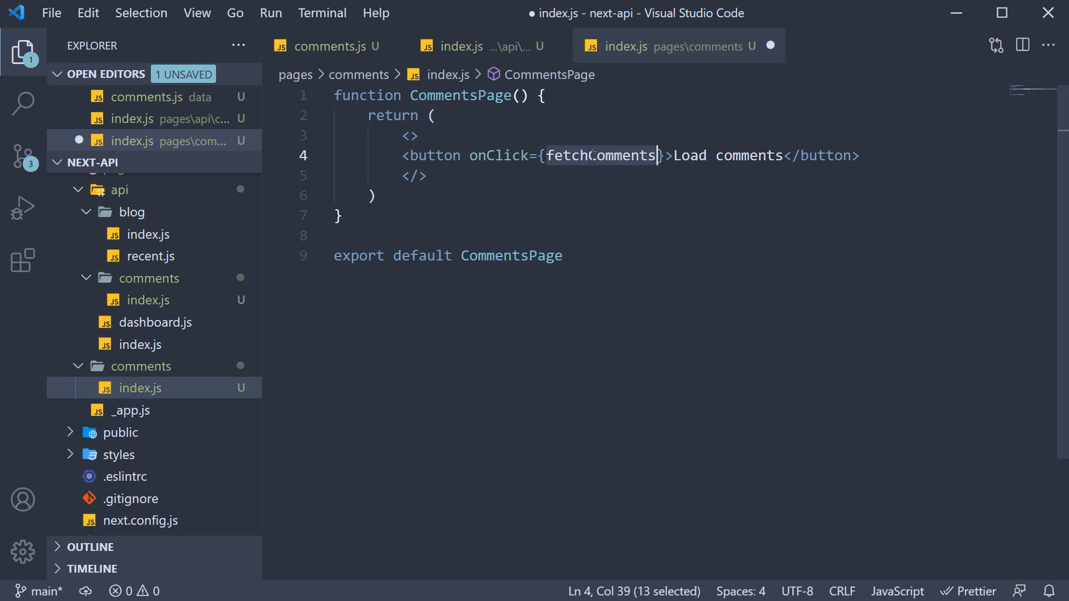
Step: Add an async fetchComments that awaits fetch('/api/comments') and parses response.json() into data
{"action": "left_click", "coordinate": [547, 95]}
{"action": "key", "text": "Return"}
{"action": "key", "text": "Return"}
{"action": "type", "text": "const fetc"}
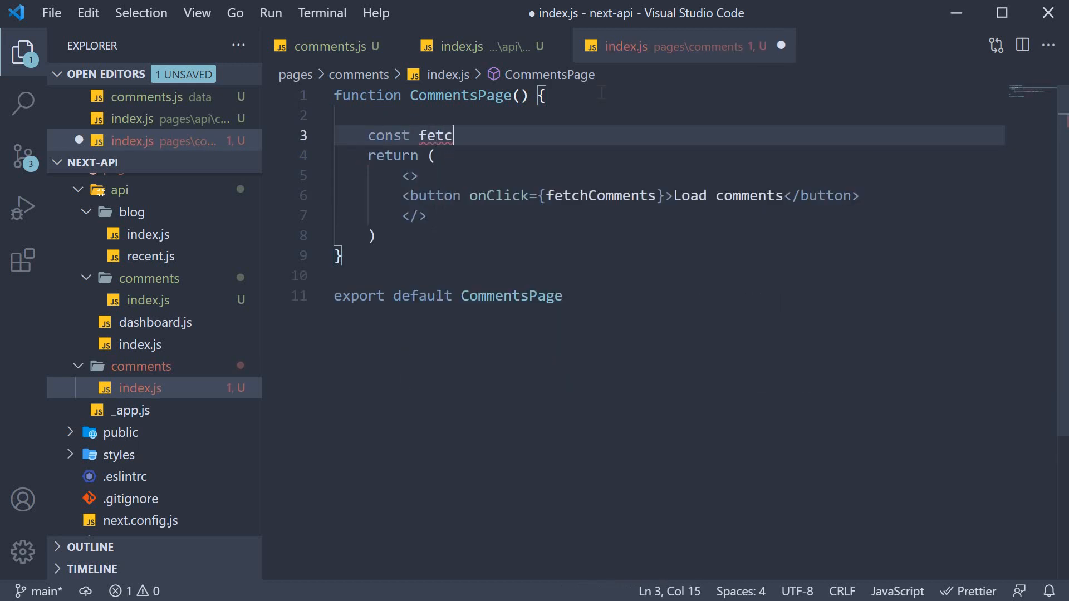
{"action": "type", "text": "hComments = asyn"}
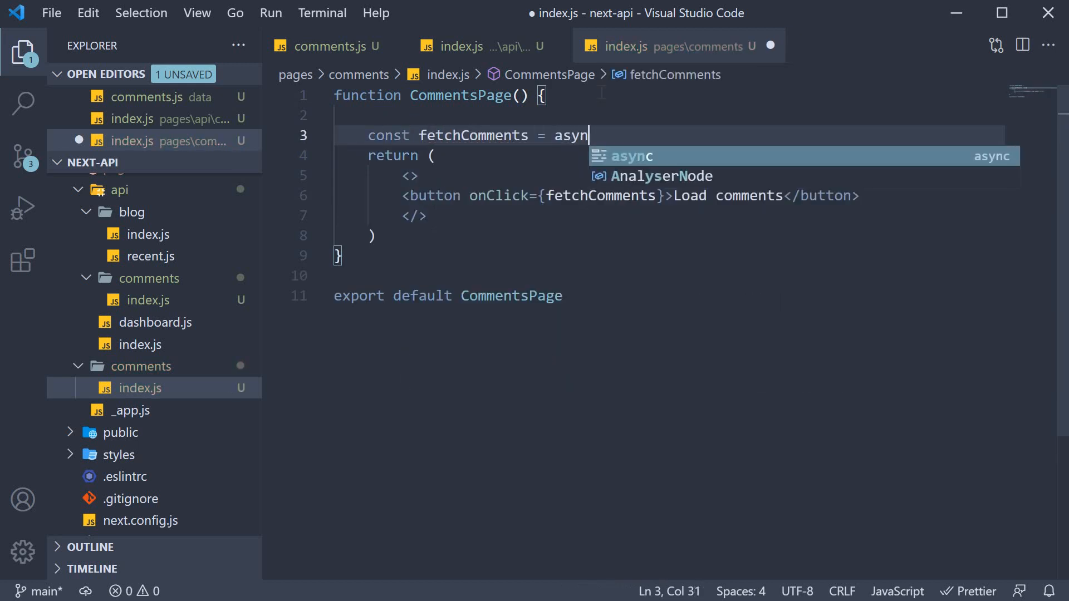
{"action": "type", "text": "c"}
{"action": "type", "text": " () => {"}
{"action": "key", "text": "Return"}
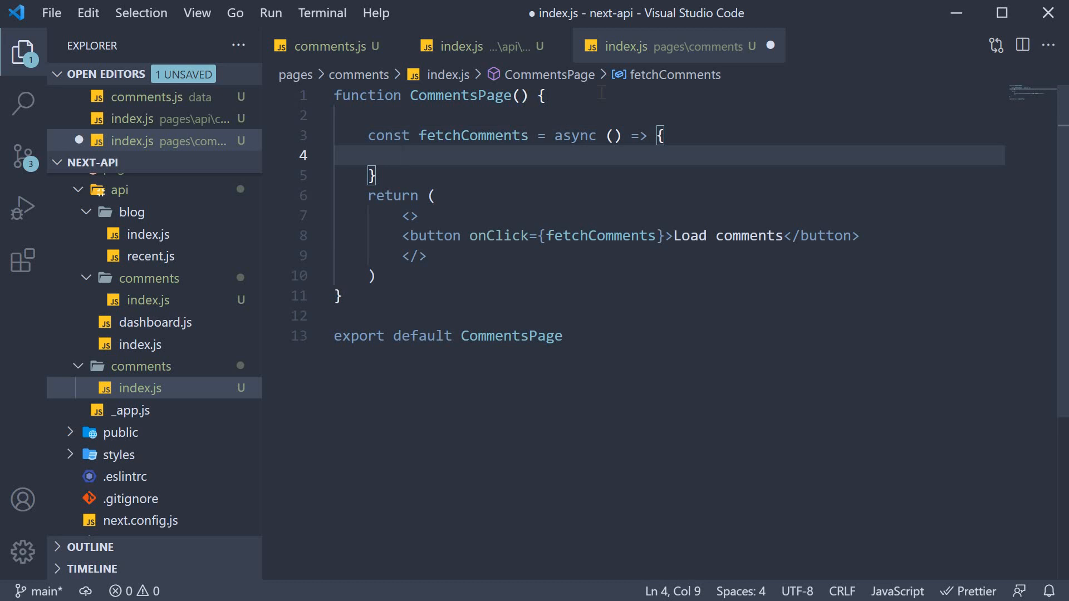
{"action": "type", "text": "const "}
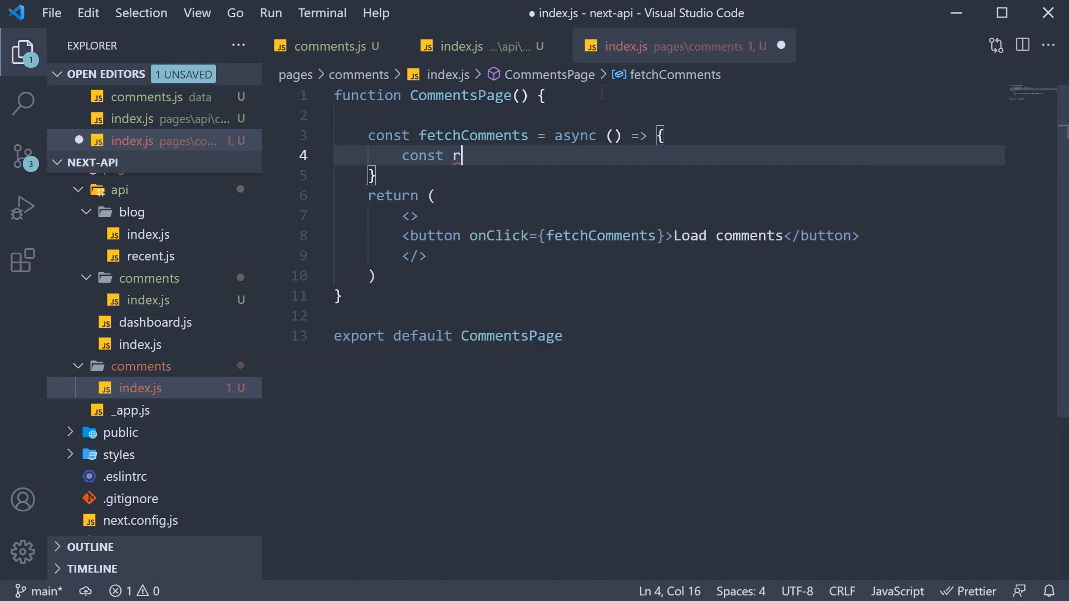
{"action": "type", "text": "response = await "}
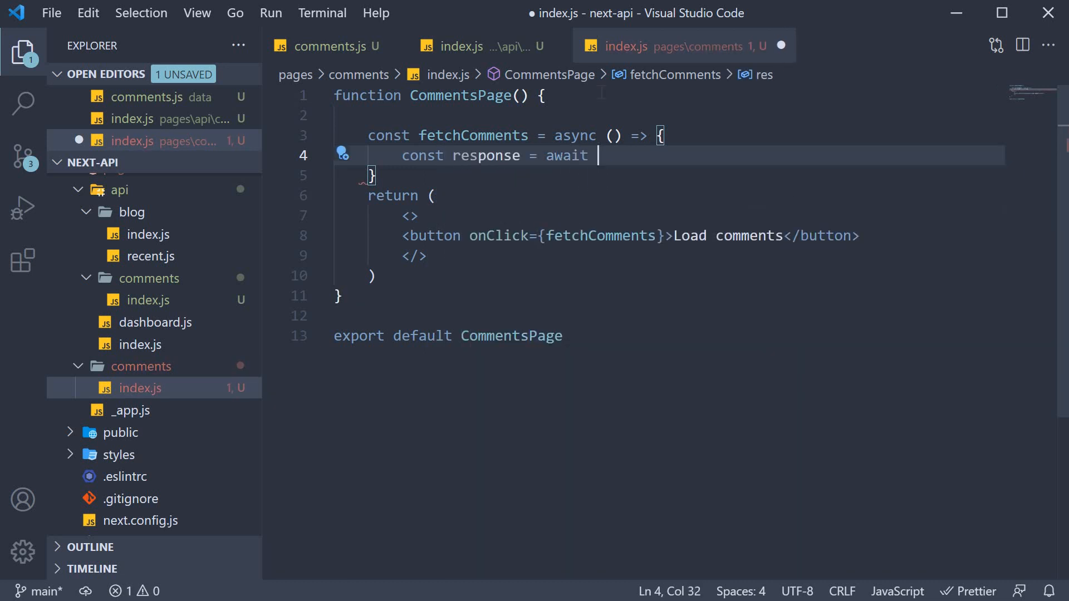
{"action": "type", "text": "fetch('/"}
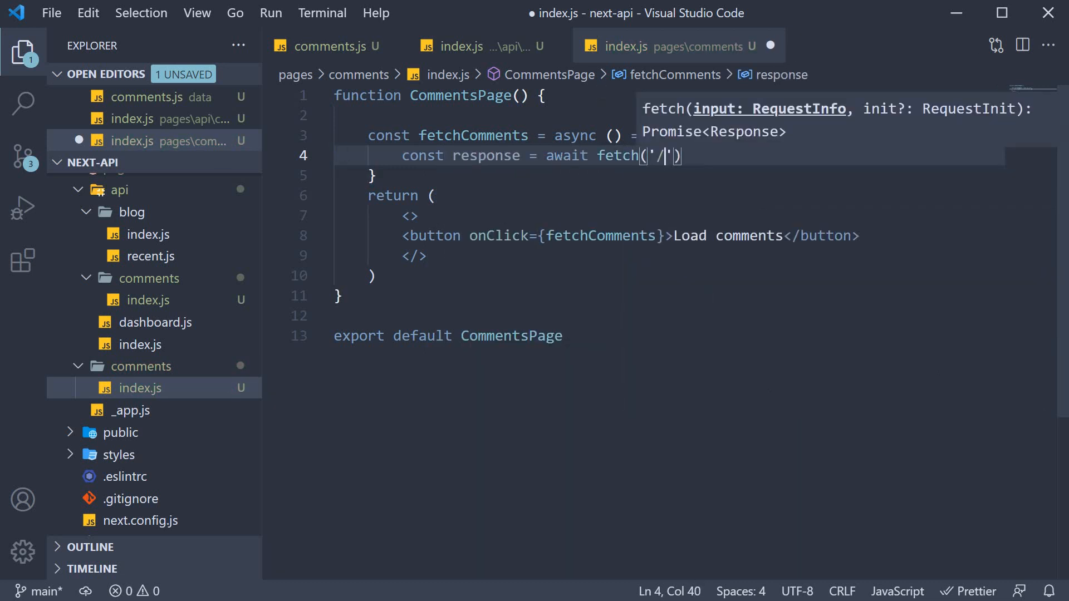
{"action": "type", "text": "api/com"}
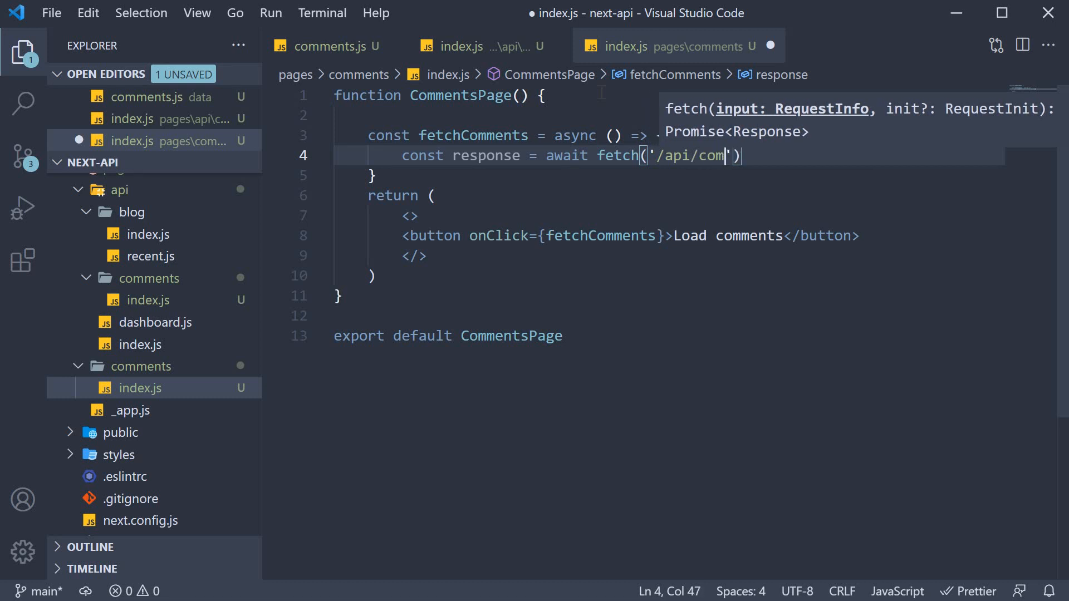
{"action": "type", "text": "ments"}
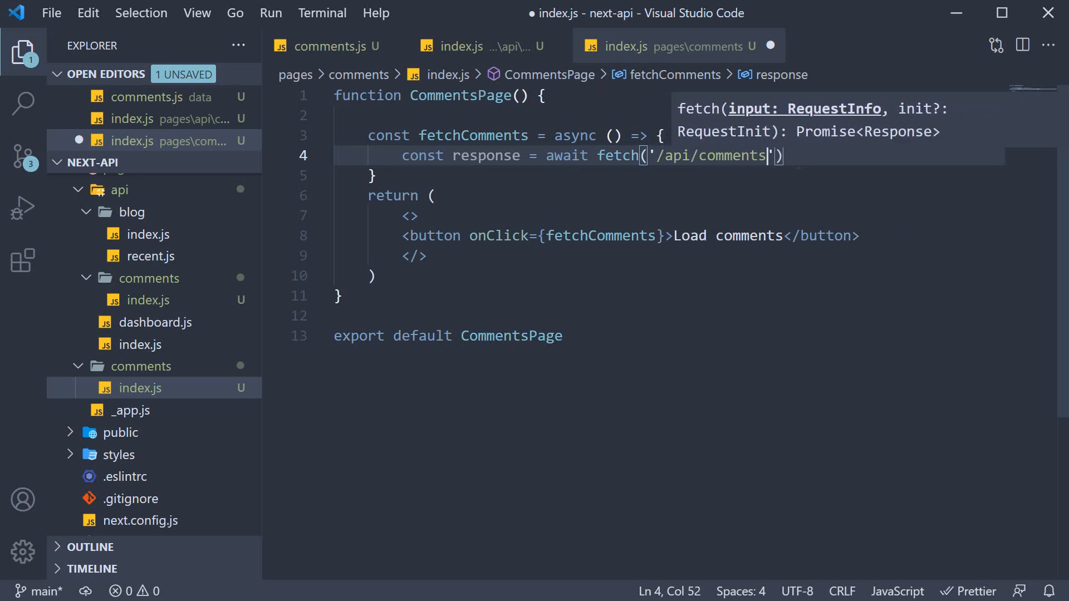
{"action": "key", "text": "End"}
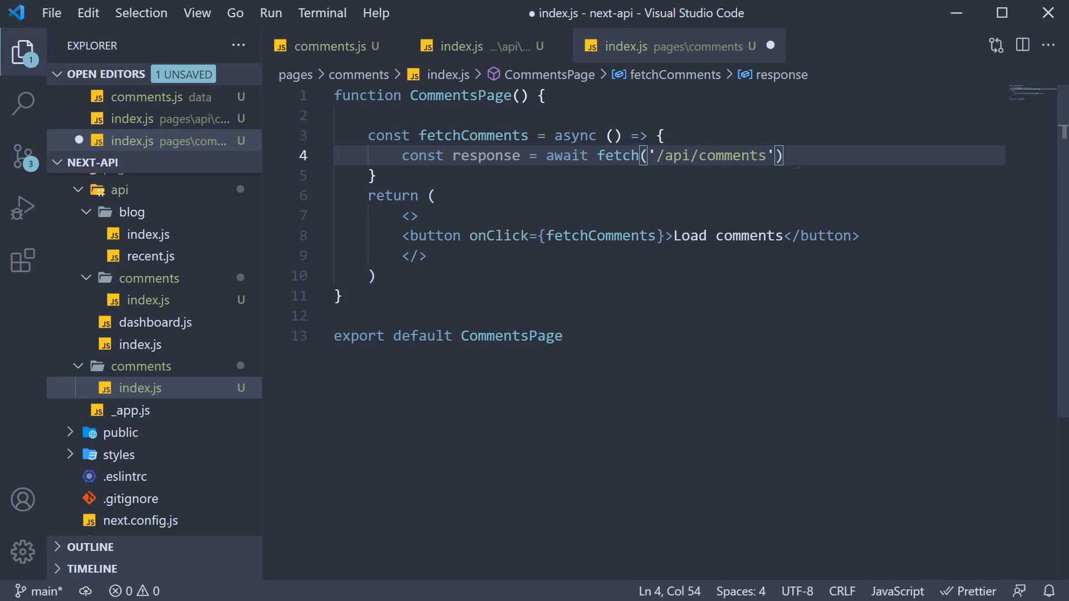
{"action": "key", "text": "Return"}
{"action": "type", "text": "const da"}
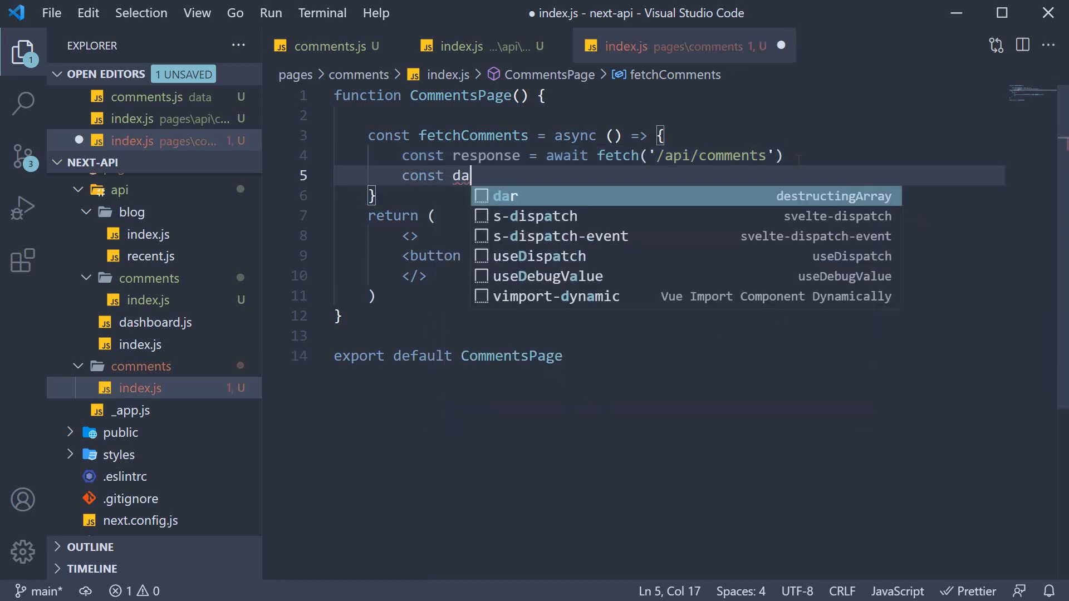
{"action": "type", "text": "ta = await response"}
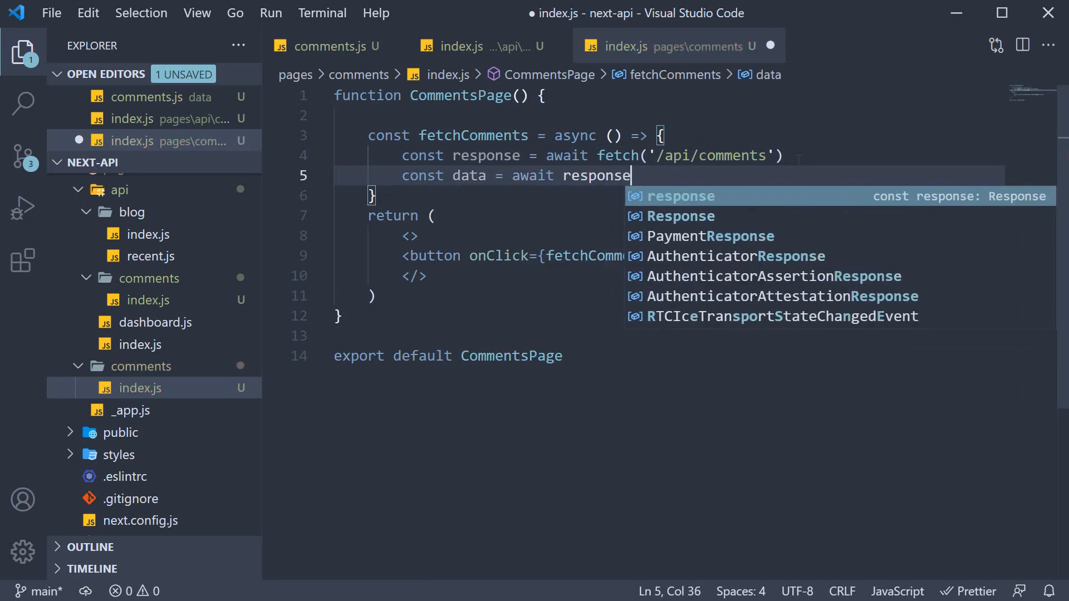
{"action": "type", "text": ".json()"}
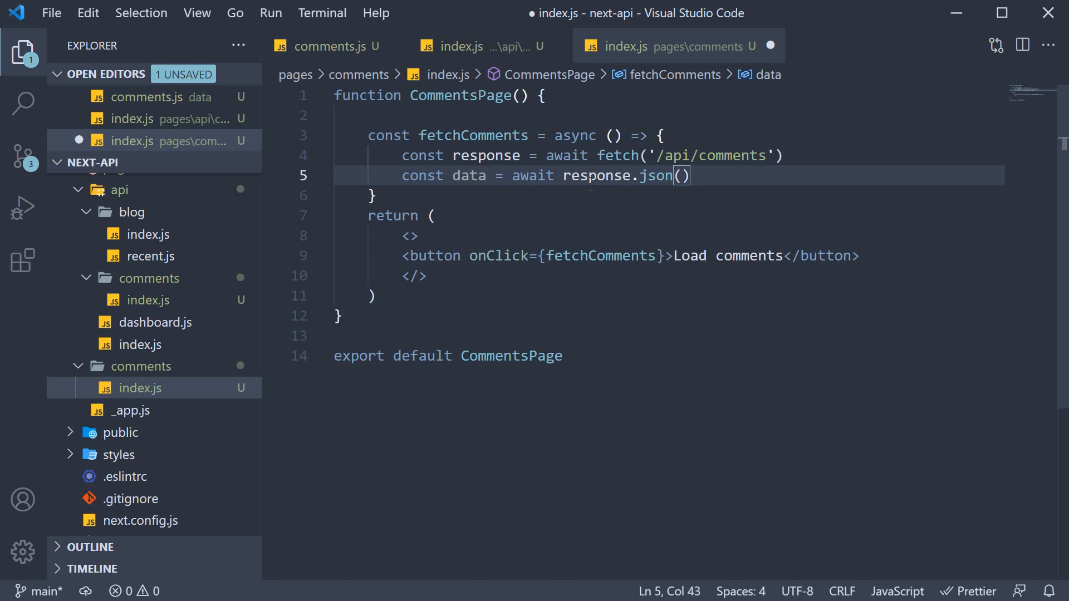
{"action": "double_click", "coordinate": [468, 175]}
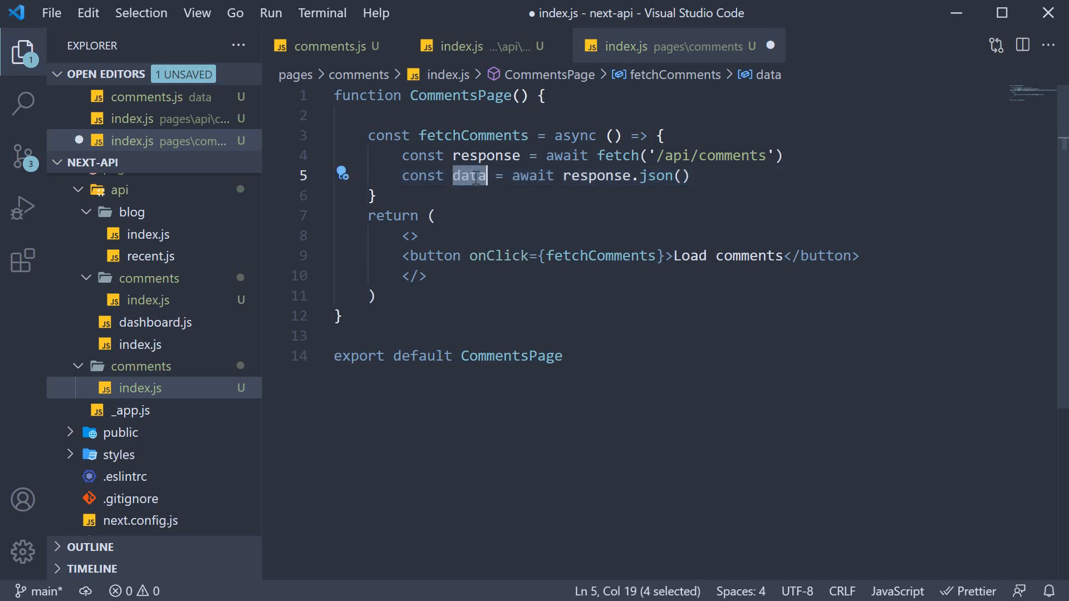
Step: Import useState from react at the top of the file
{"action": "left_click", "coordinate": [343, 115]}
{"action": "key", "text": "Return"}
{"action": "key", "text": "Up"}
{"action": "key", "text": "Up"}
{"action": "type", "text": "import "}
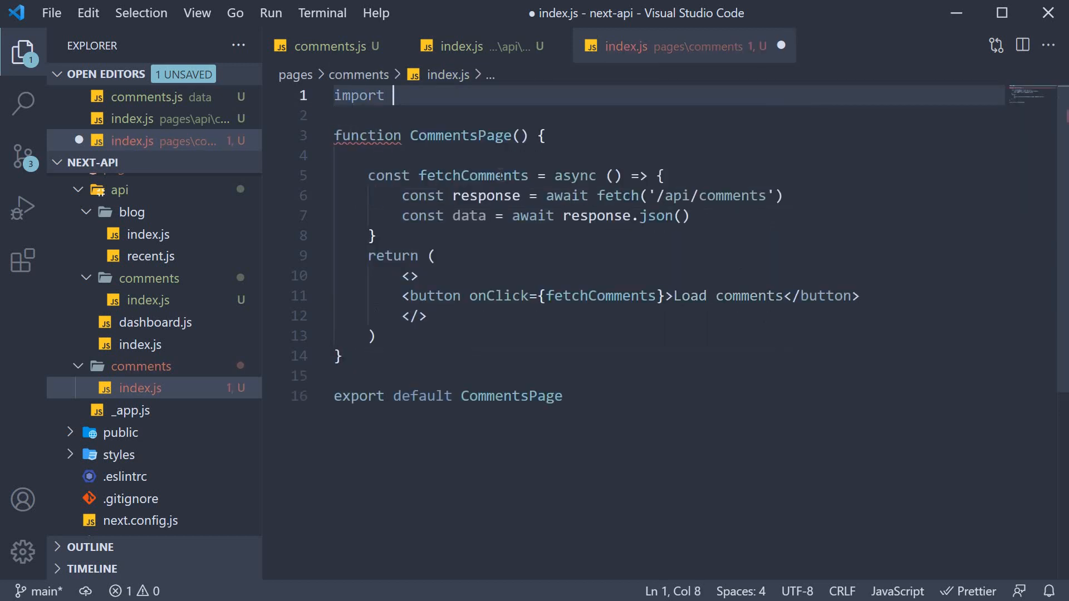
{"action": "type", "text": "{ useState } from"}
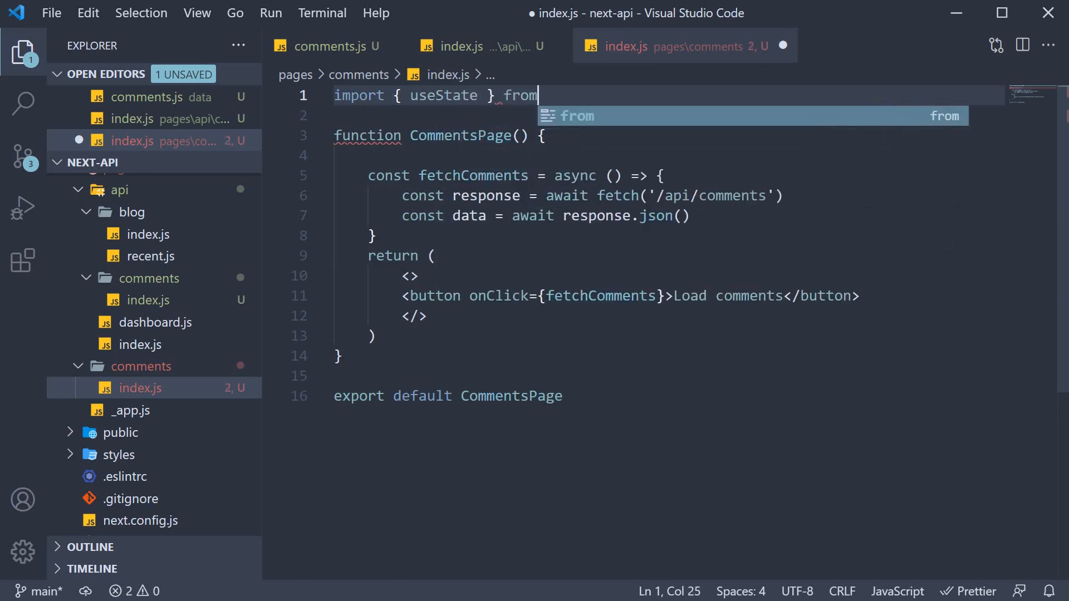
{"action": "type", "text": " 'react"}
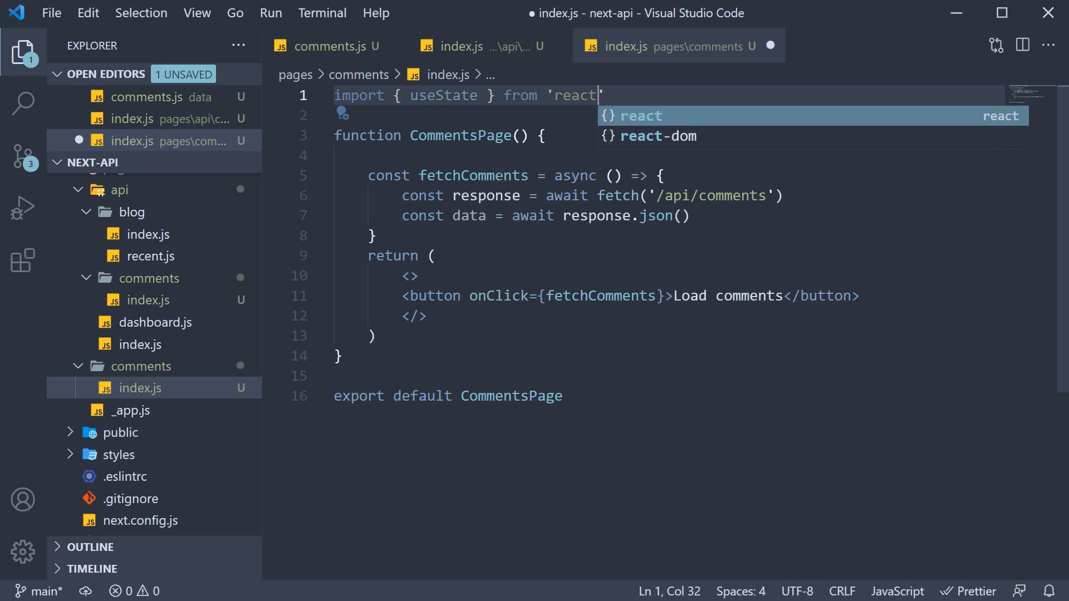
{"action": "left_click", "coordinate": [584, 317]}
Step: Declare [comments, setComments] state with the usestate snippet, clearing the initial placeholder
{"action": "left_click", "coordinate": [582, 141]}
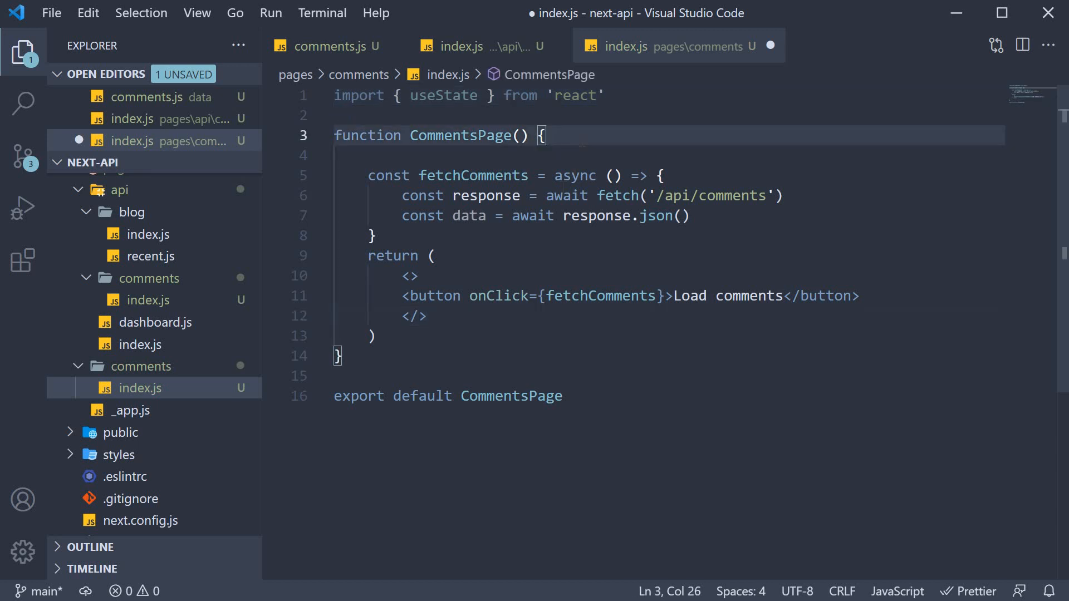
{"action": "key", "text": "Return"}
{"action": "key", "text": "Return"}
{"action": "type", "text": "usestate"}
{"action": "key", "text": "Tab"}
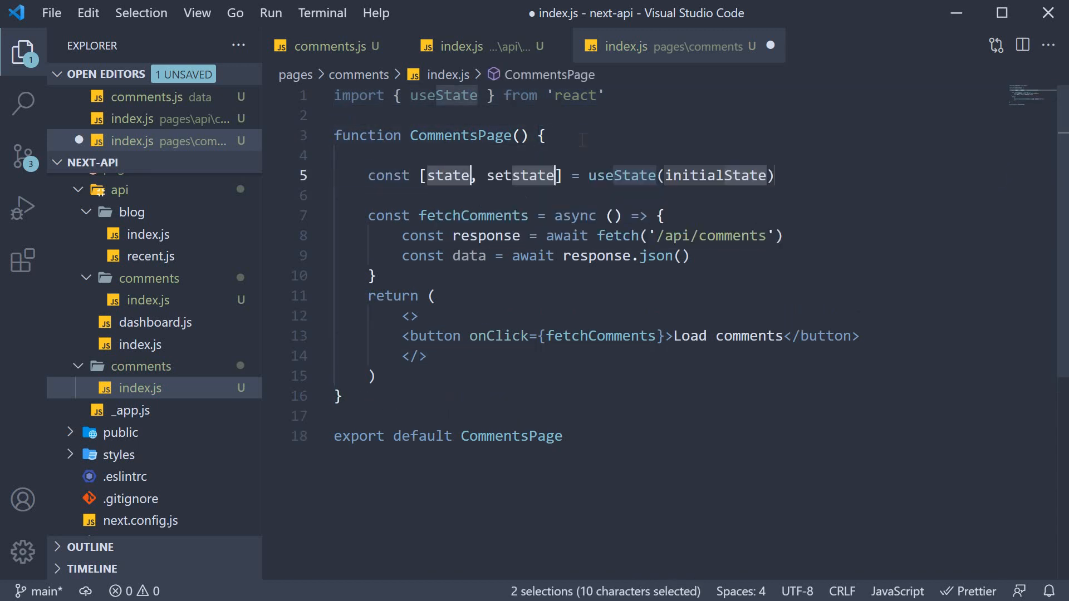
{"action": "type", "text": "comments"}
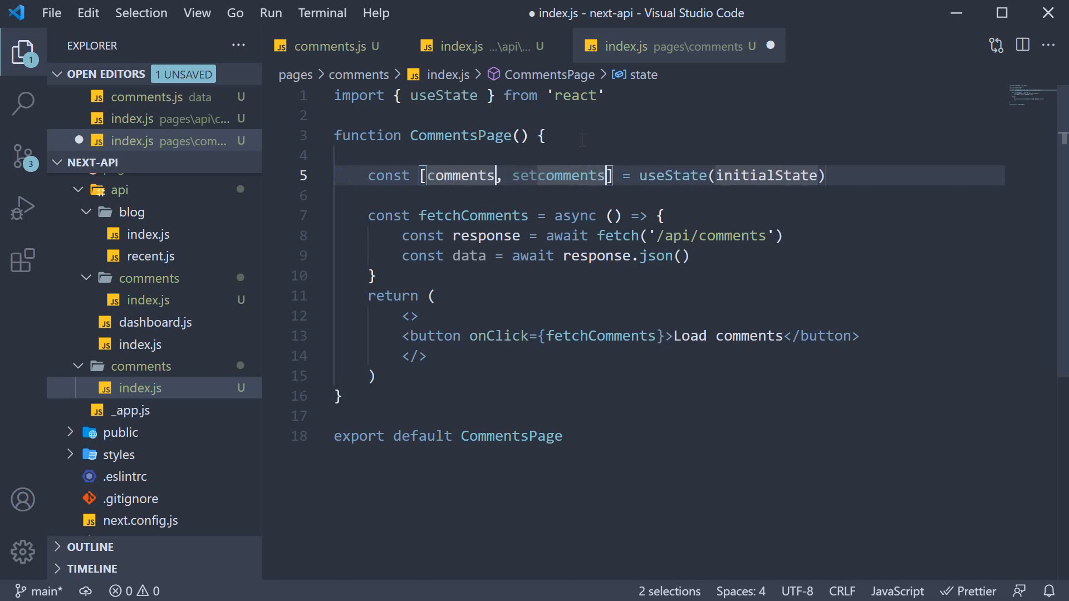
{"action": "key", "text": "Tab"}
{"action": "key", "text": "BackSpace"}
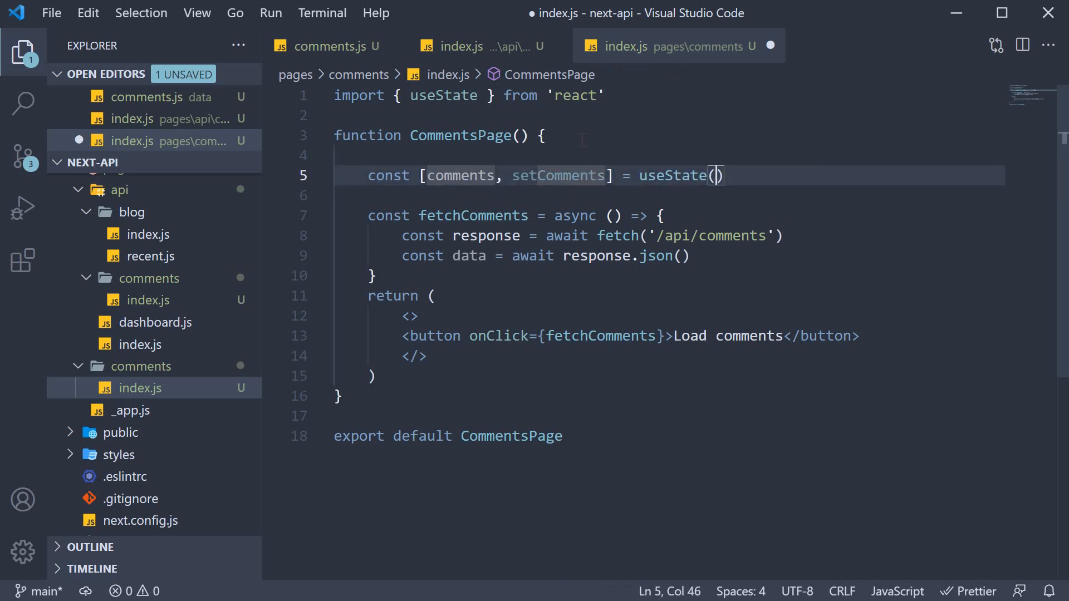
{"action": "type", "text": "["}
Step: Store the parsed JSON in state with setComments(data) inside fetchComments, then return to the JSX
{"action": "left_click", "coordinate": [716, 257]}
{"action": "key", "text": "Return"}
{"action": "type", "text": "setC"}
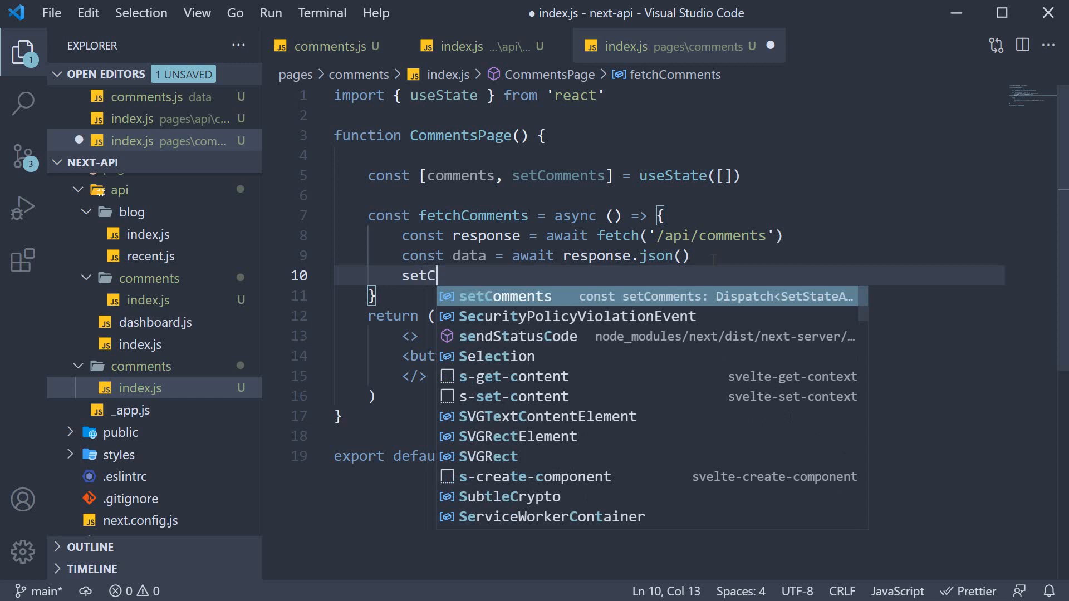
{"action": "key", "text": "Tab"}
{"action": "type", "text": "(d"}
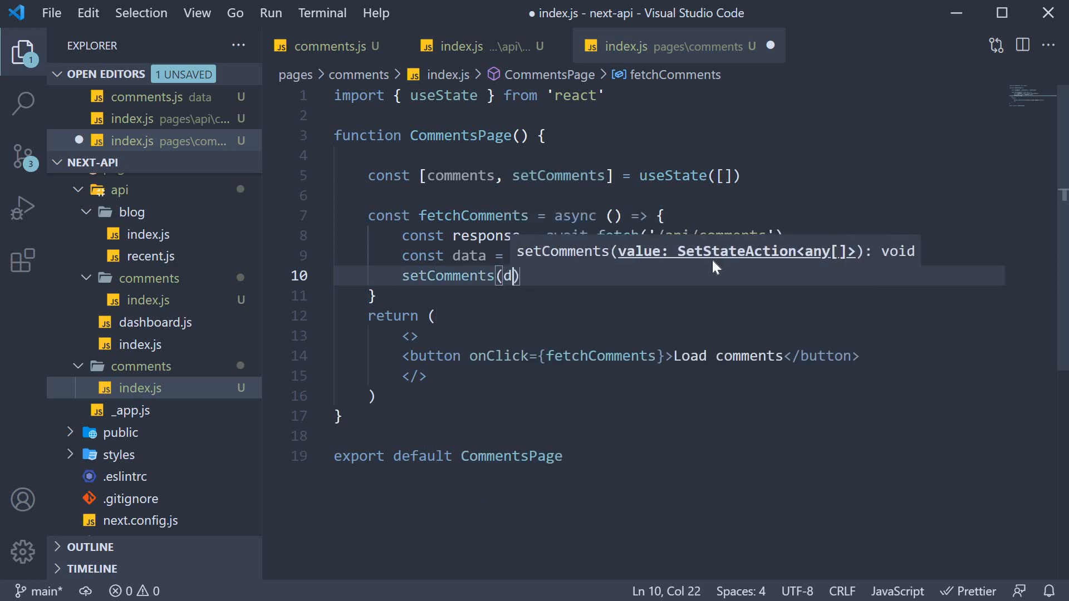
{"action": "type", "text": "ata"}
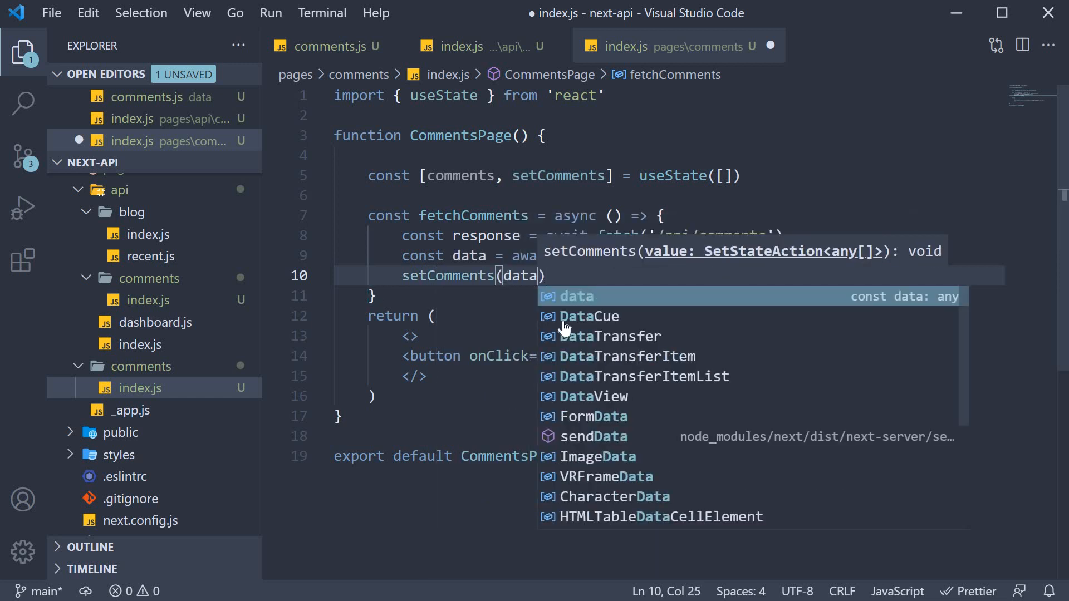
{"action": "key", "text": "Escape"}
{"action": "left_click", "coordinate": [431, 315]}
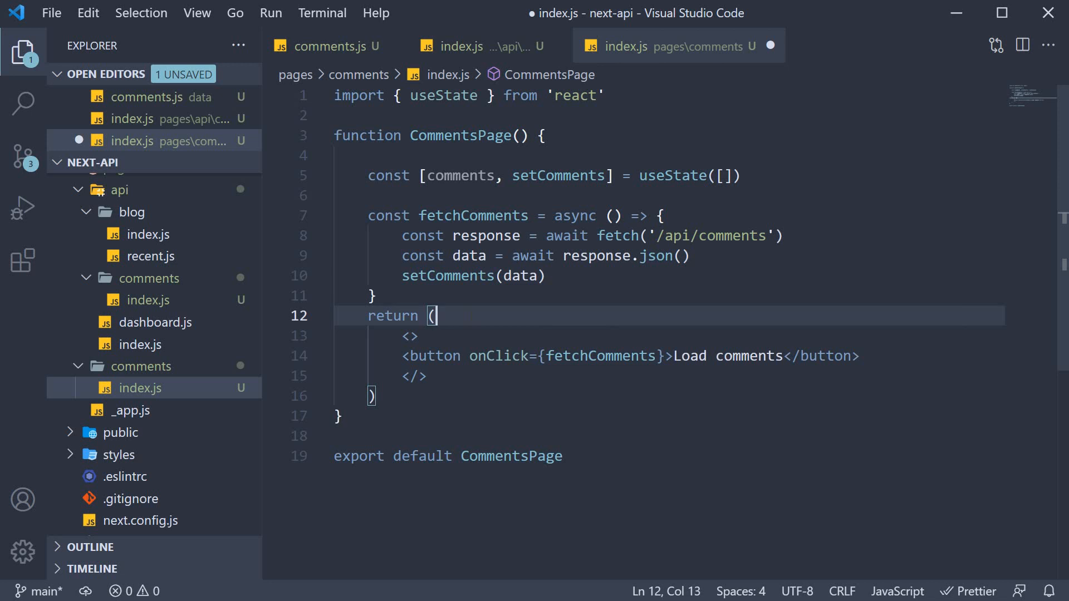
Step: Map comments to a div keyed by comment.id showing {comment.id} {comment.text} under the button
{"action": "key", "text": "Down"}
{"action": "key", "text": "Down"}
{"action": "key", "text": "End"}
{"action": "key", "text": "Return"}
{"action": "type", "text": "{"}
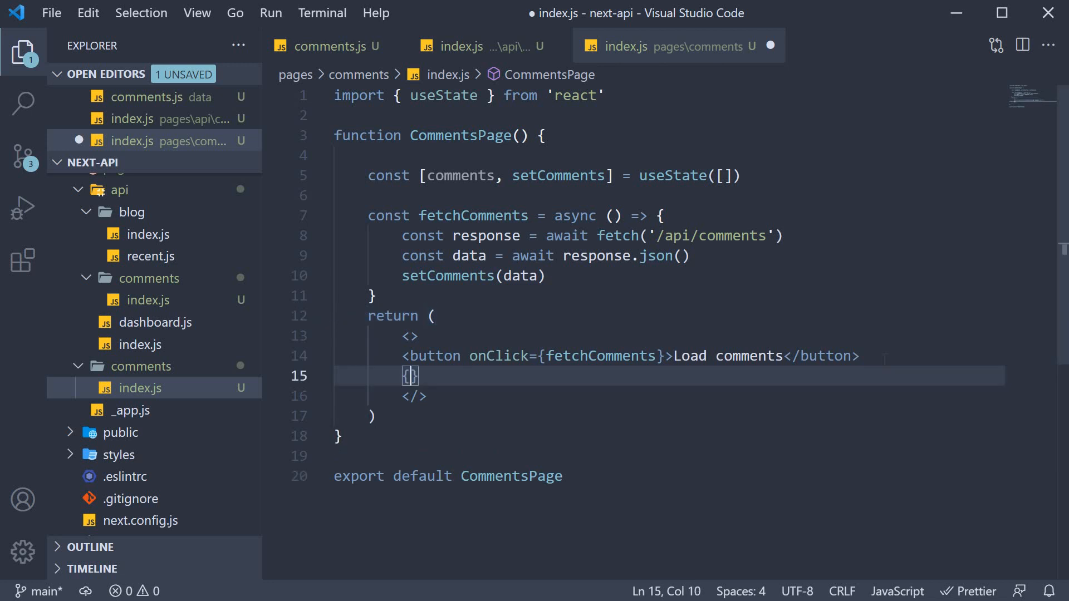
{"action": "key", "text": "Return"}
{"action": "type", "text": "comments."}
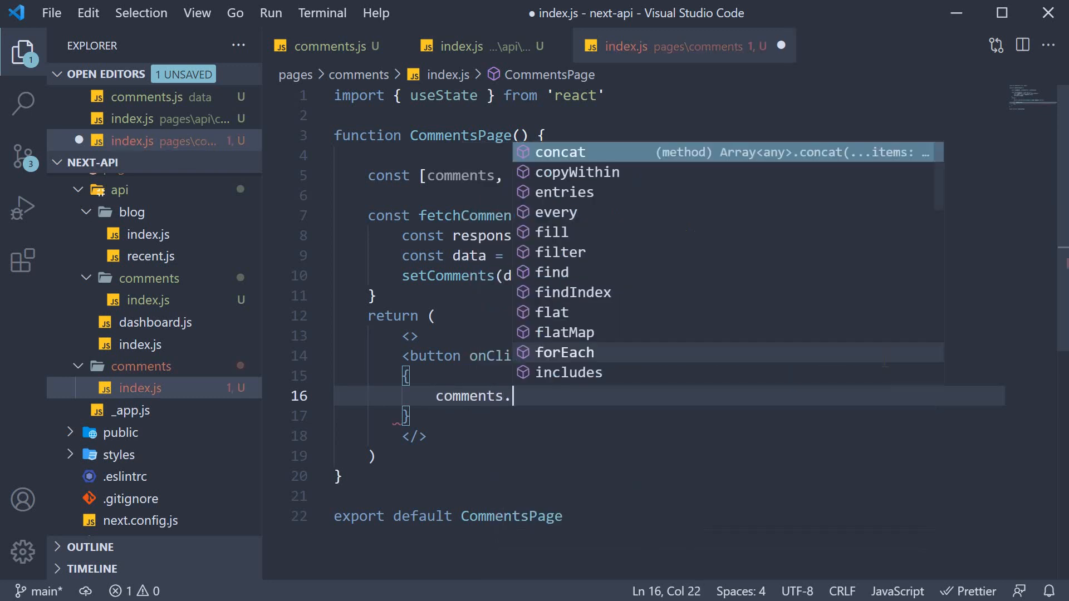
{"action": "type", "text": "map(co"}
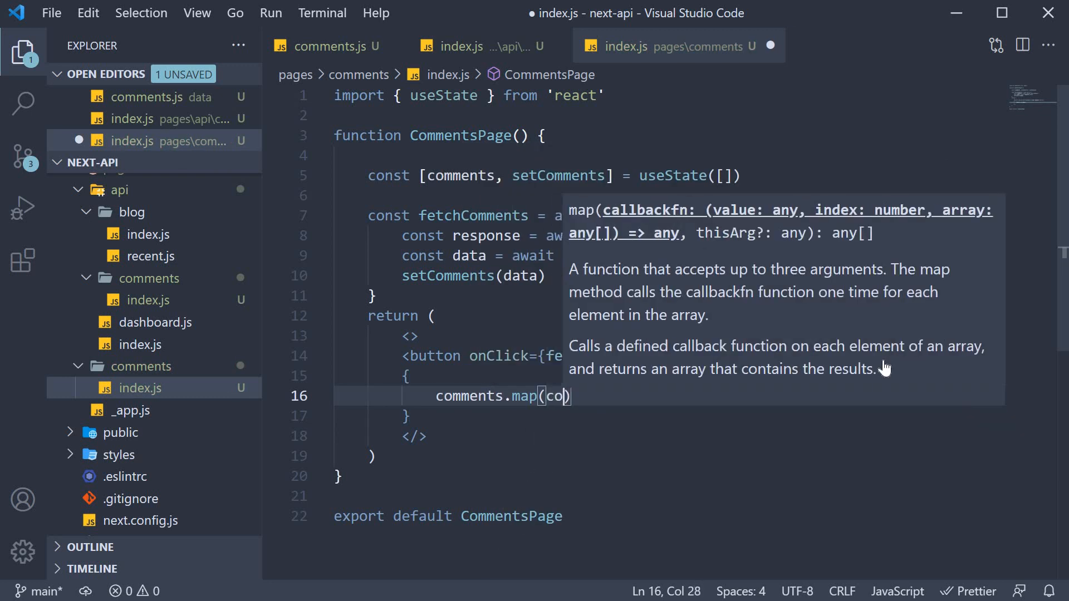
{"action": "type", "text": "mment"}
{"action": "type", "text": " => {"}
{"action": "key", "text": "Return"}
{"action": "type", "text": "r"}
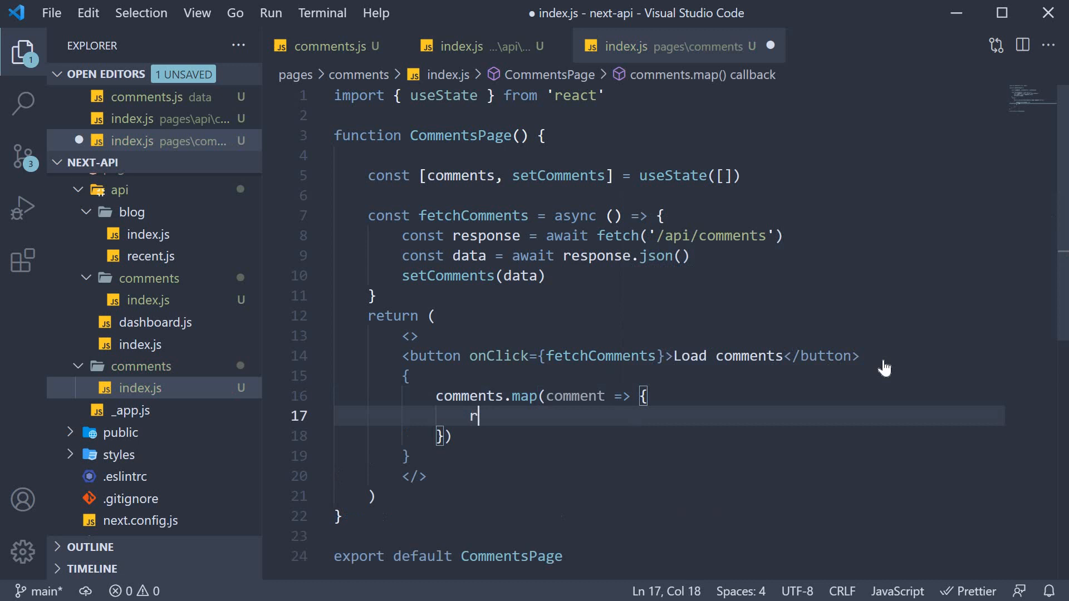
{"action": "type", "text": "eturn ("}
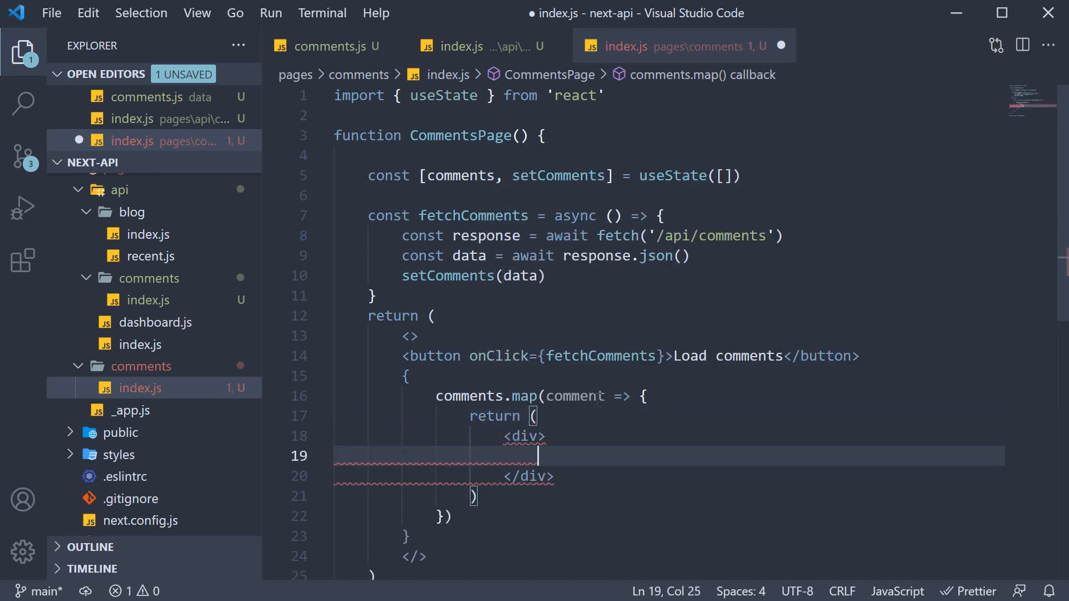
{"action": "key", "text": "Up"}
{"action": "type", "text": "key={comment.id}"}
{"action": "key", "text": "Down"}
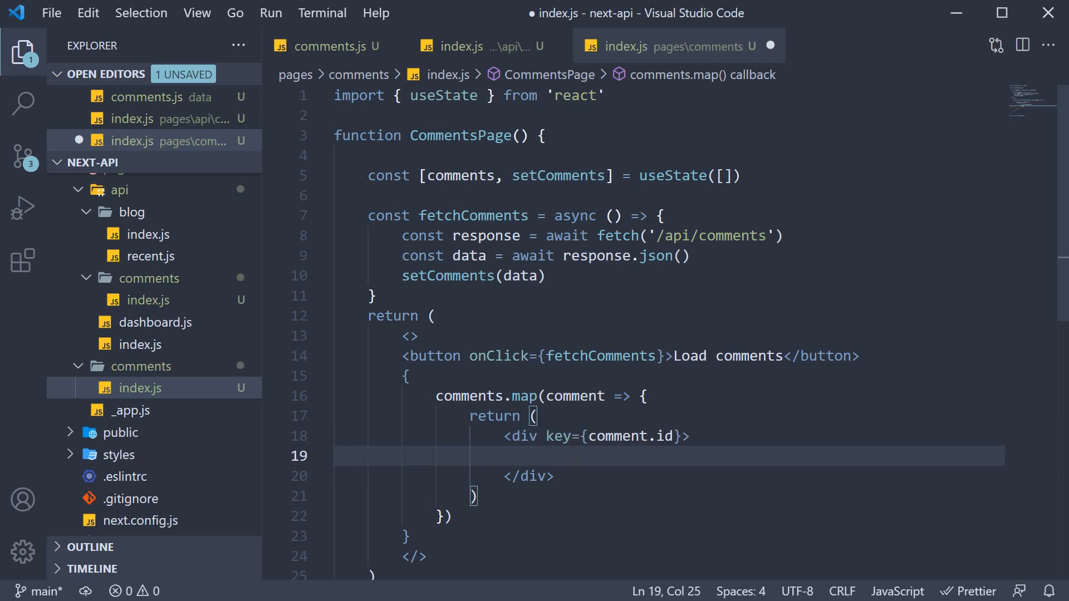
{"action": "type", "text": "{comment."}
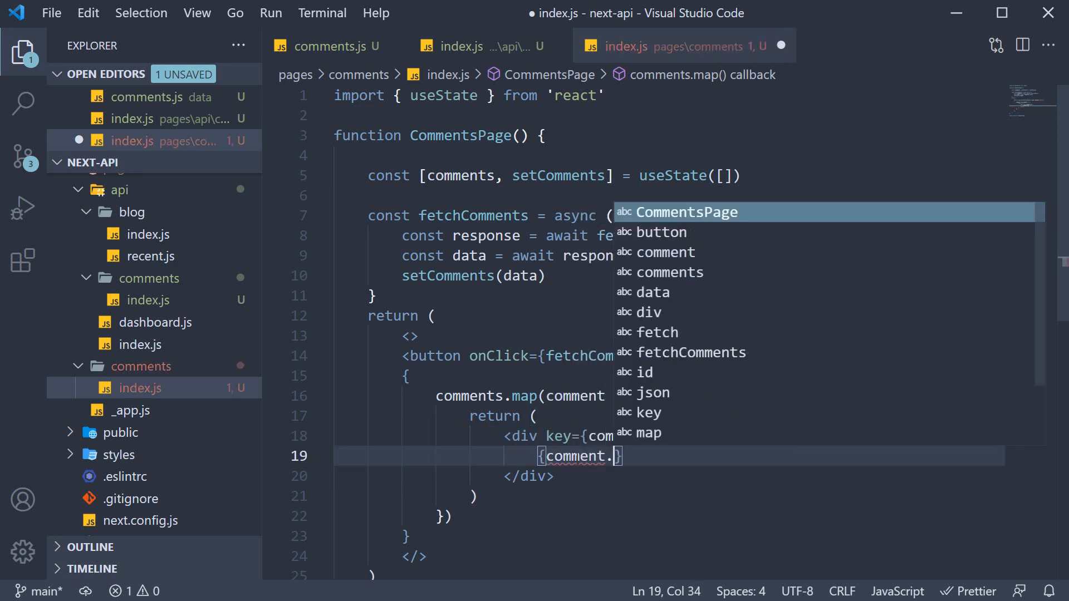
{"action": "type", "text": "id"}
{"action": "key", "text": "Escape"}
{"action": "key", "text": "Right"}
{"action": "type", "text": "{"}
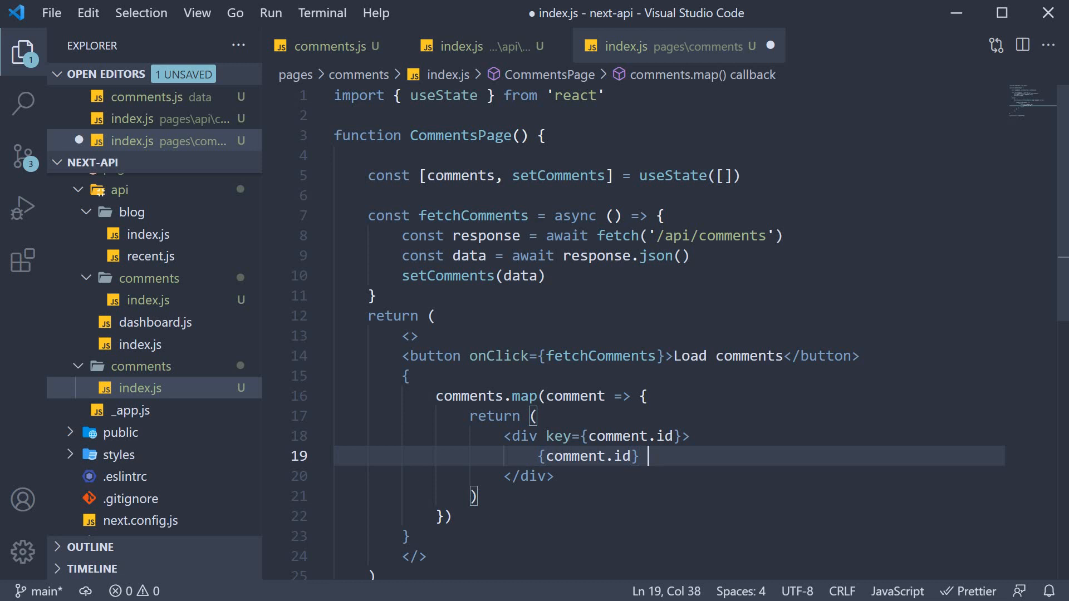
{"action": "type", "text": "comment.text"}
Step: Reformat the file with Prettier and save the comments page
{"action": "key", "text": "shift+alt+f"}
{"action": "key", "text": "ctrl+s"}
{"action": "scroll", "coordinate": [659, 459], "scroll_direction": "down", "scroll_amount": 1}
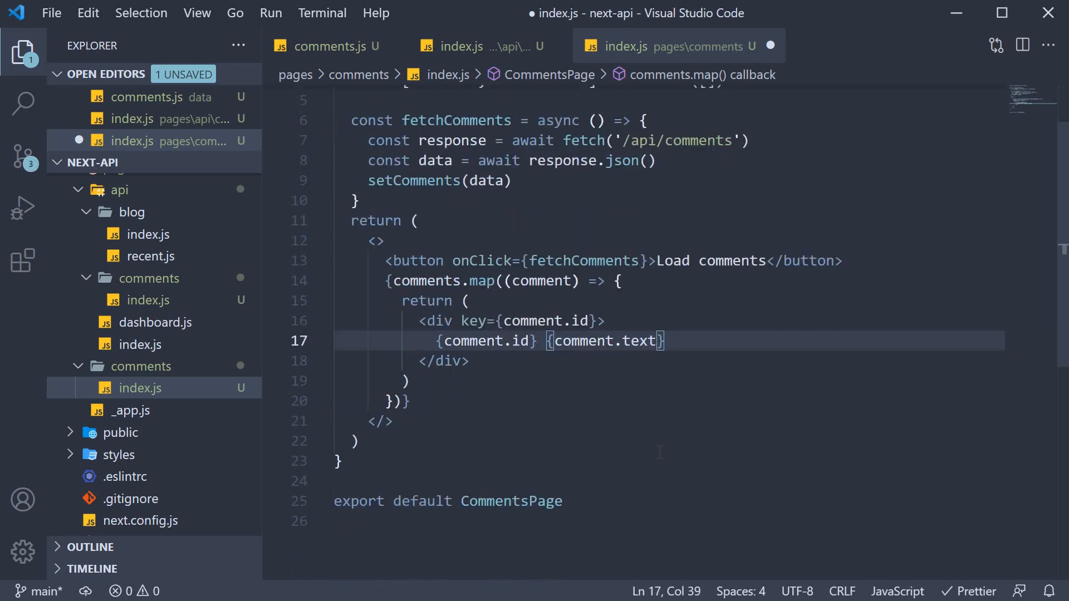
{"action": "scroll", "coordinate": [659, 457], "scroll_direction": "up", "scroll_amount": 1}
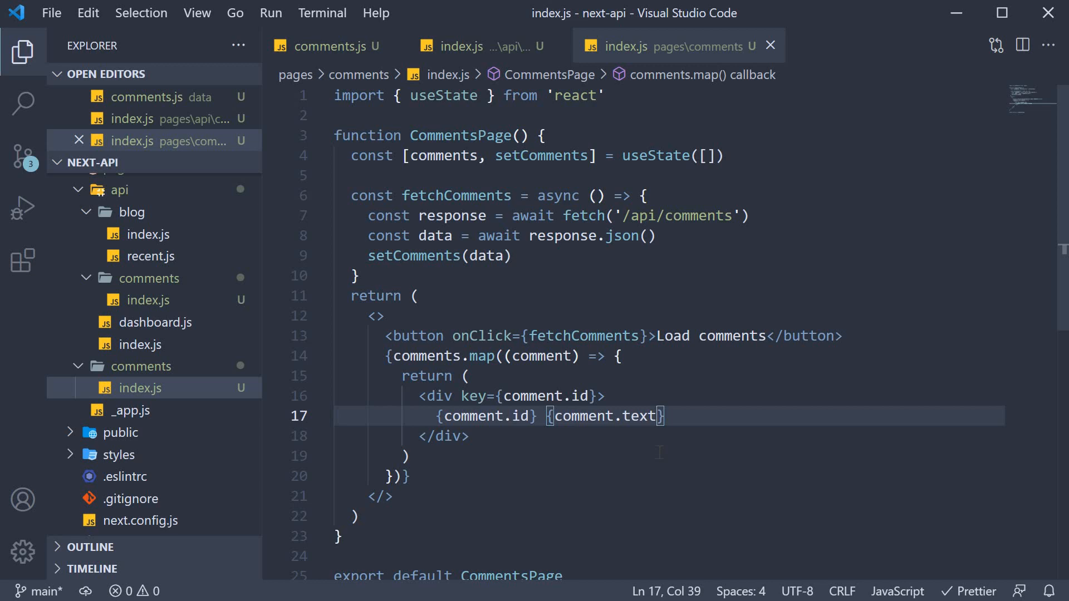
Step: Load localhost:3000/comments in a new Chrome tab showing the Load comments button
{"action": "key", "text": "alt+Tab"}
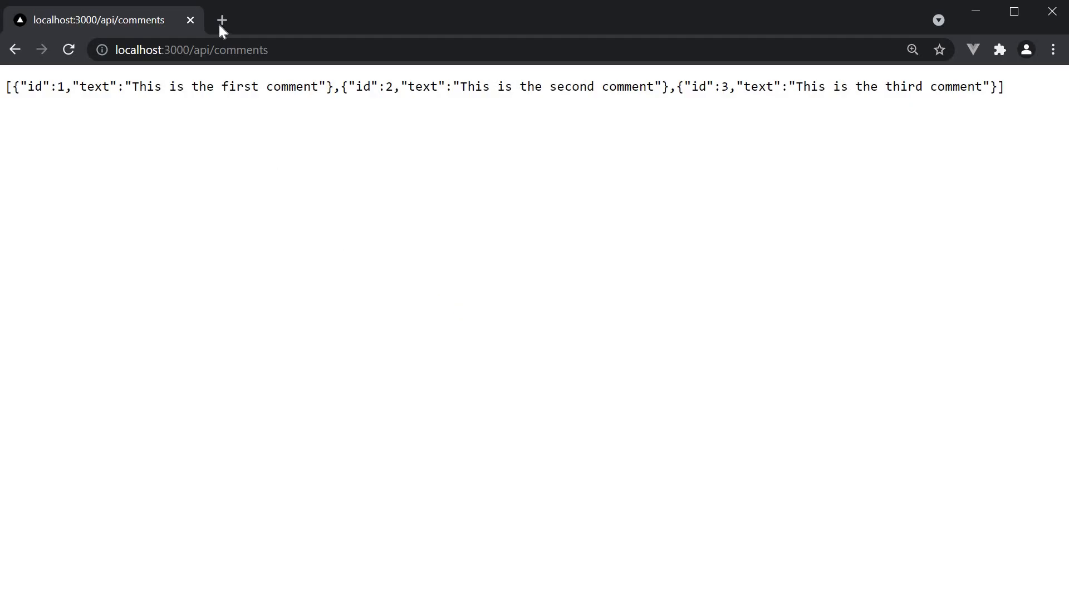
{"action": "left_click", "coordinate": [220, 21]}
{"action": "type", "text": "loca"}
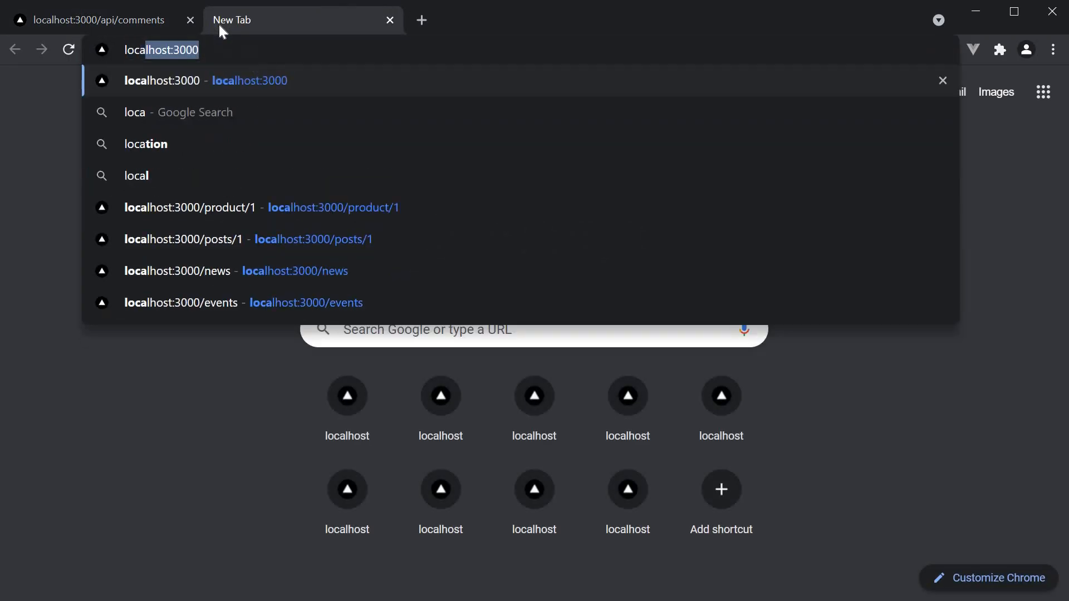
{"action": "type", "text": "lhost:3000"}
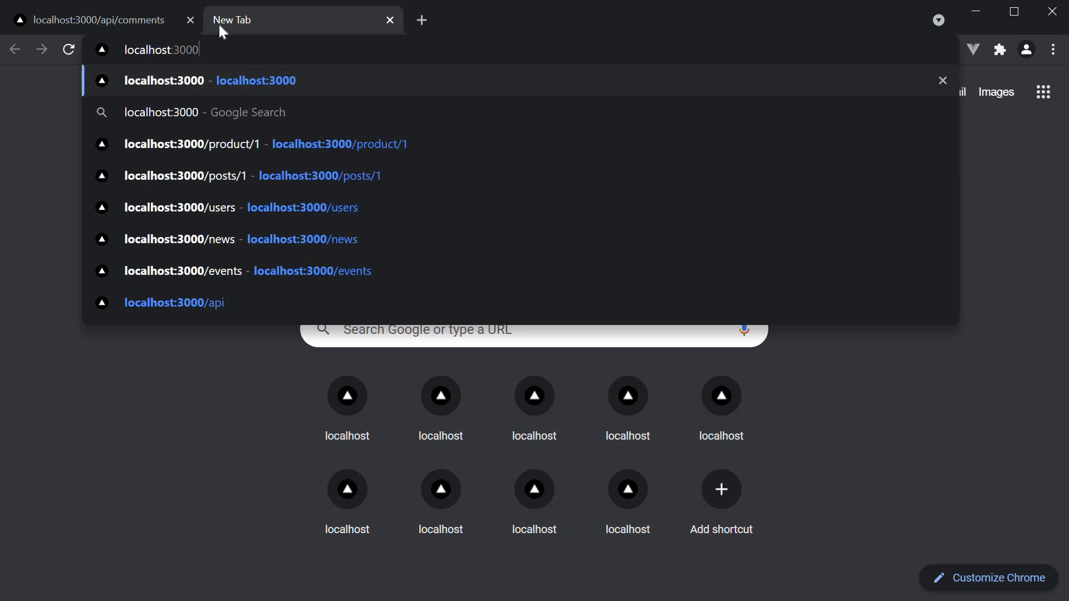
{"action": "type", "text": "/comments"}
{"action": "key", "text": "Return"}
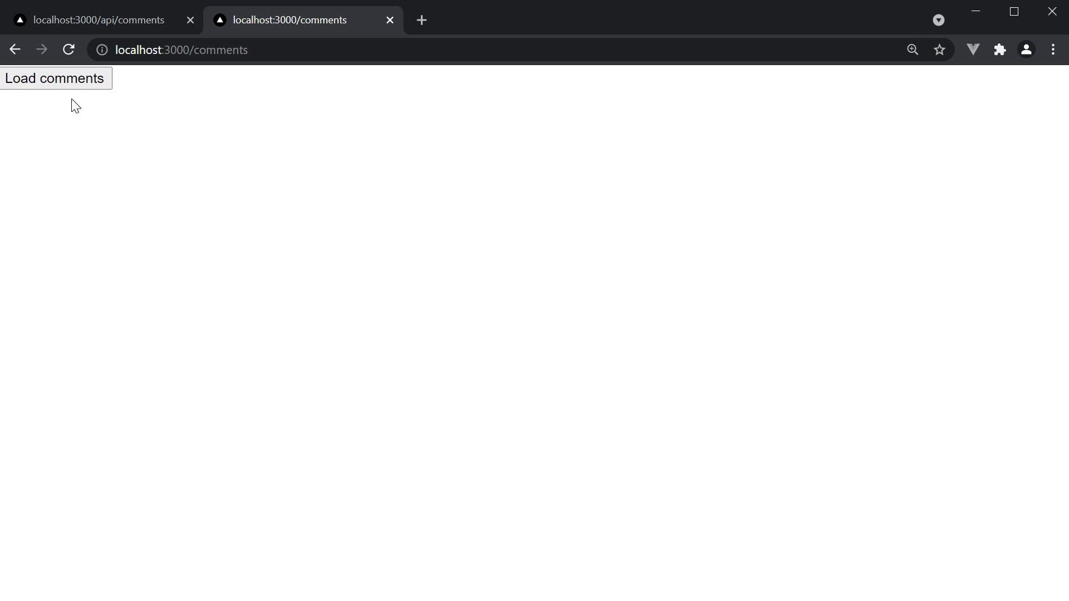
Step: With the Network panel recording, load the three comments and preview the comments request JSON
{"action": "key", "text": "F12"}
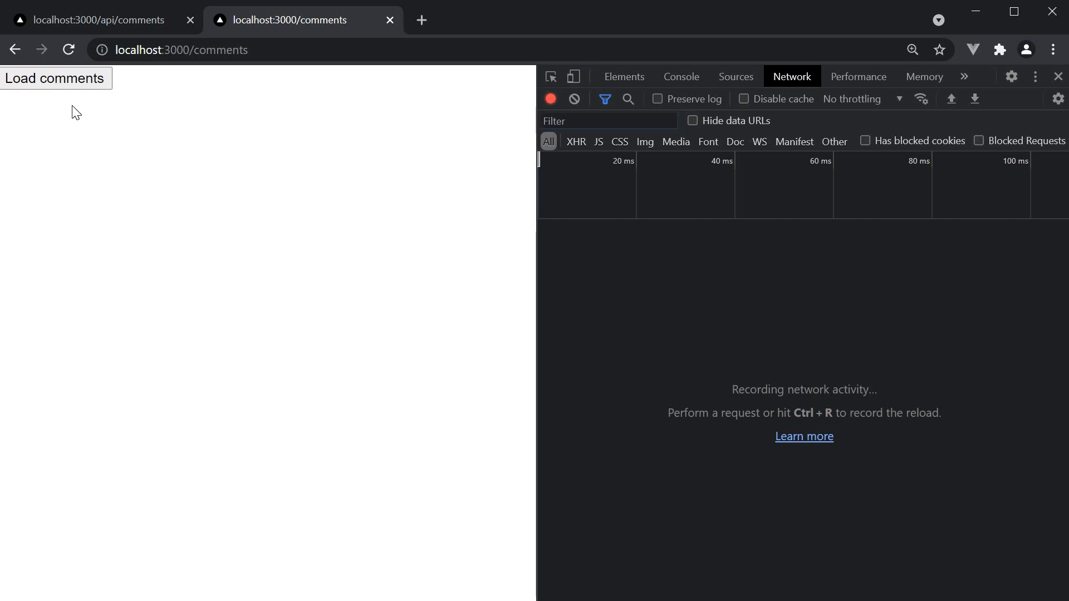
{"action": "left_click", "coordinate": [83, 84]}
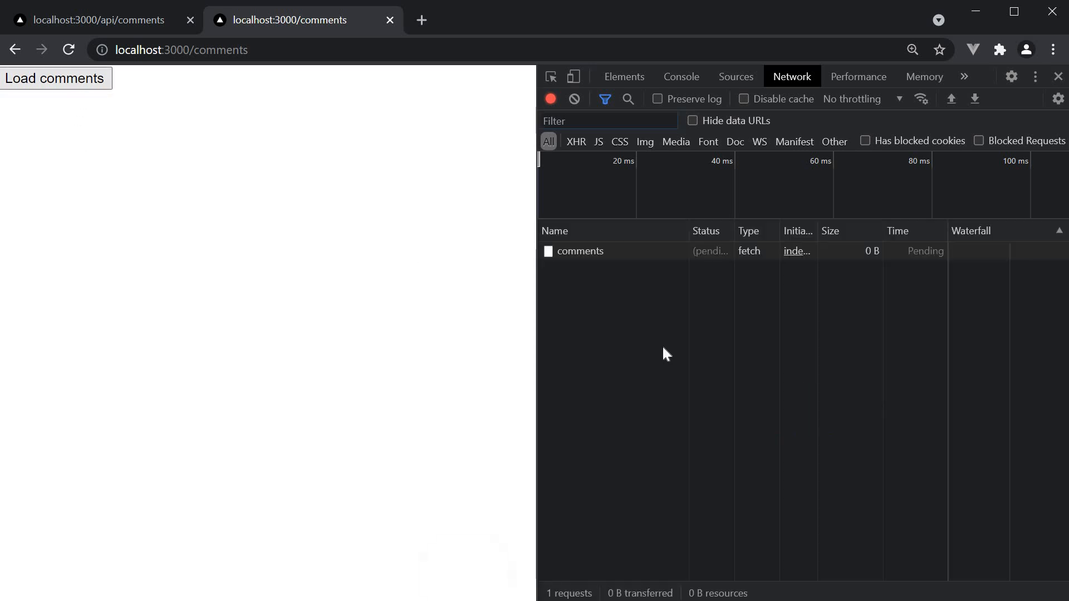
{"action": "left_click", "coordinate": [580, 253]}
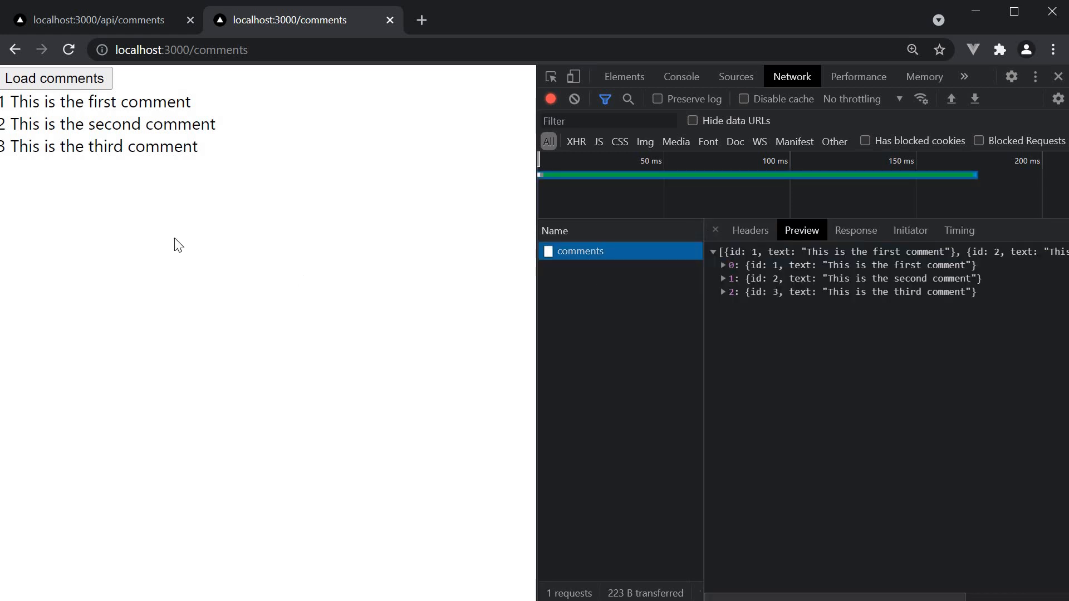
Step: Highlight the three rendered comments, clear the selection and return to VS Code
{"action": "left_click_drag", "start_coordinate": [205, 150], "coordinate": [5, 102]}
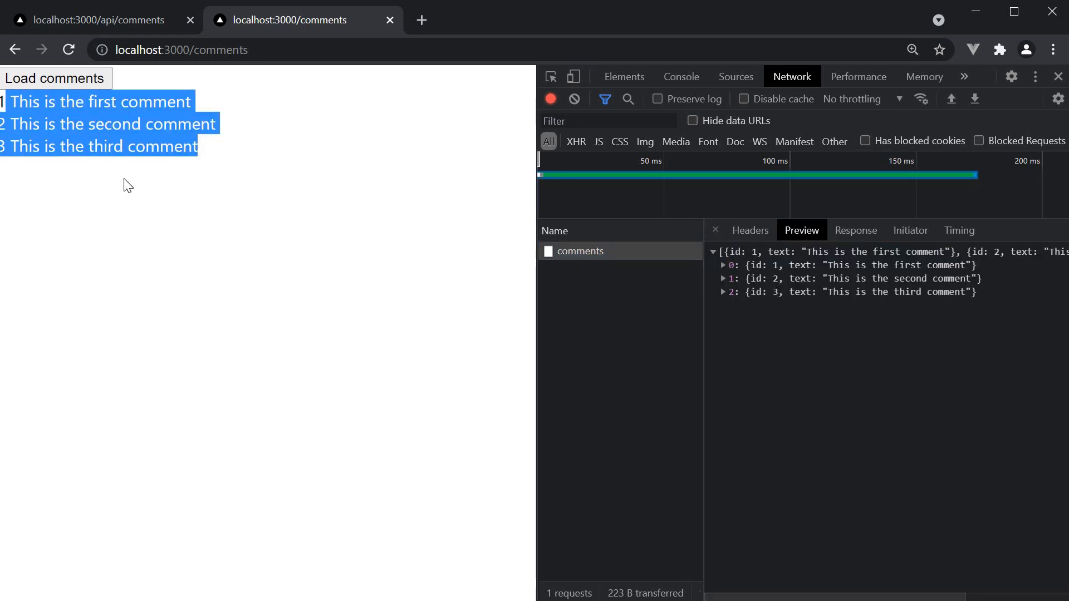
{"action": "left_click", "coordinate": [160, 209]}
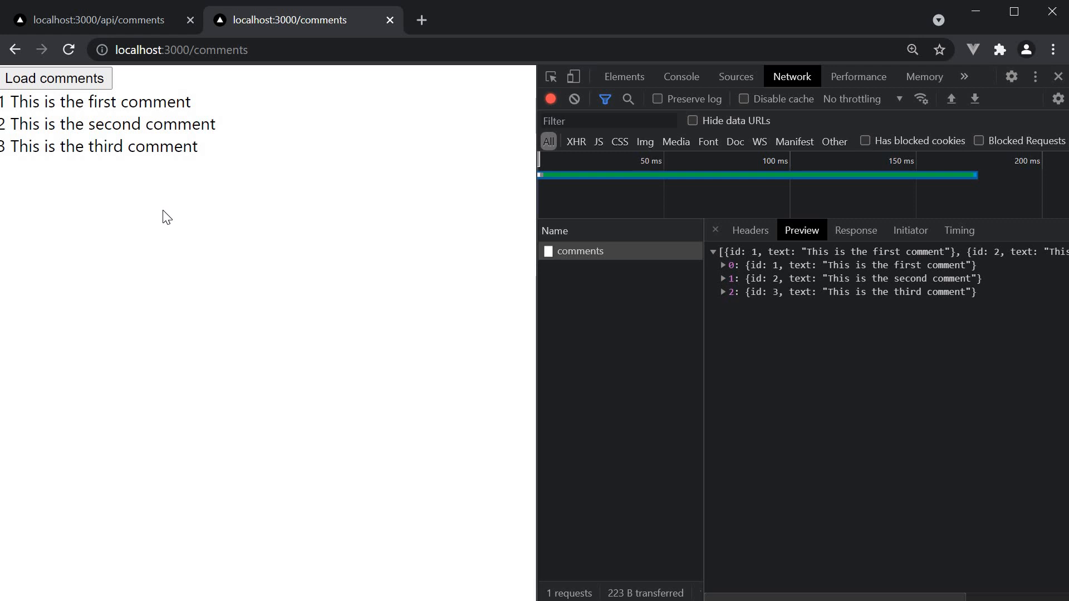
{"action": "key", "text": "alt+Tab"}
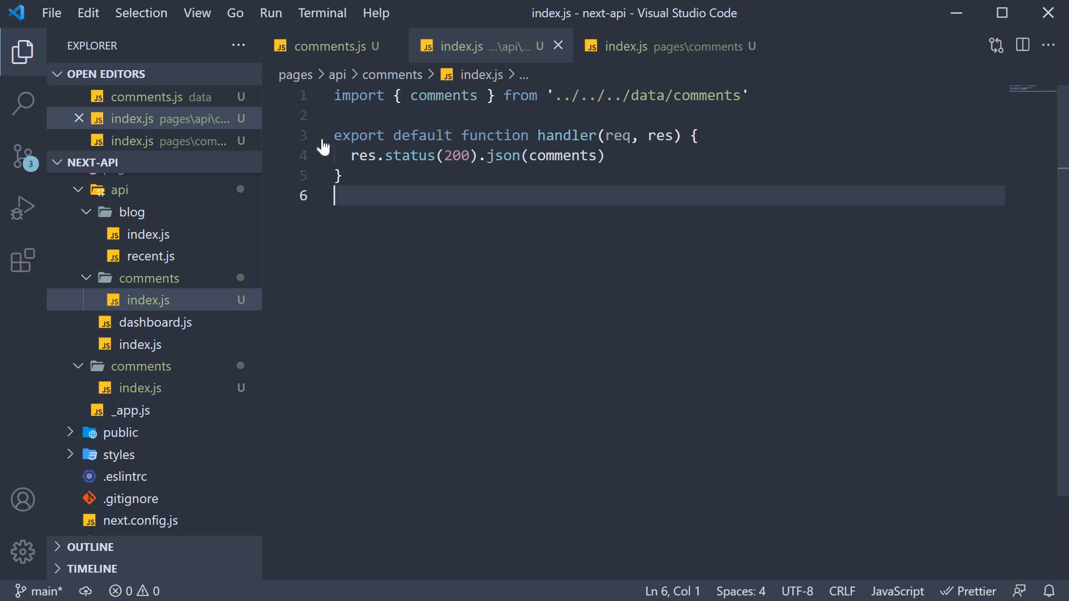
{"action": "left_click_drag", "start_coordinate": [363, 175], "coordinate": [334, 135]}
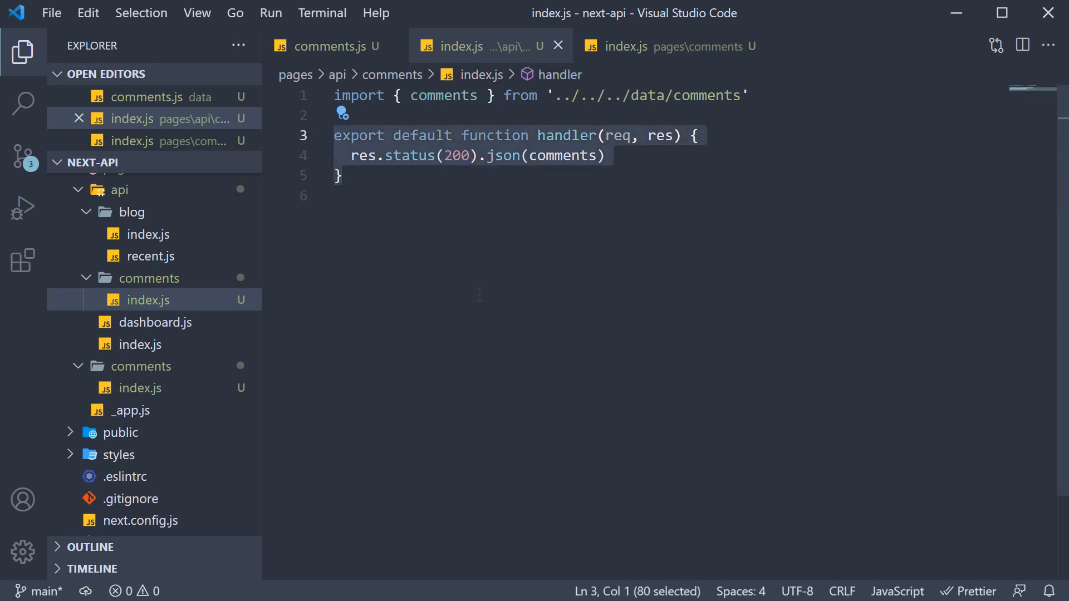
{"action": "left_click", "coordinate": [479, 294]}
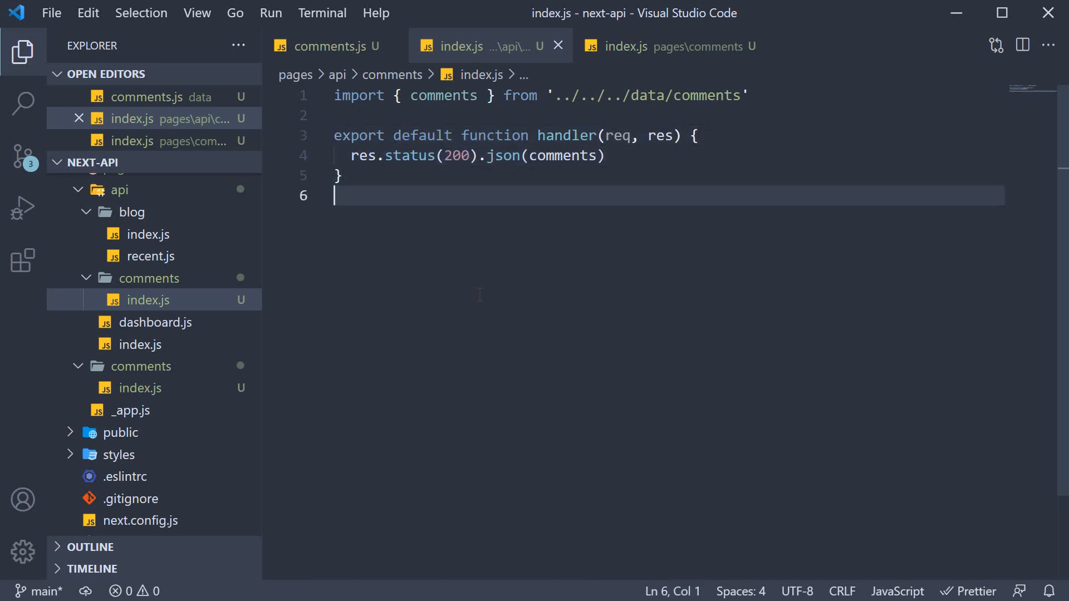